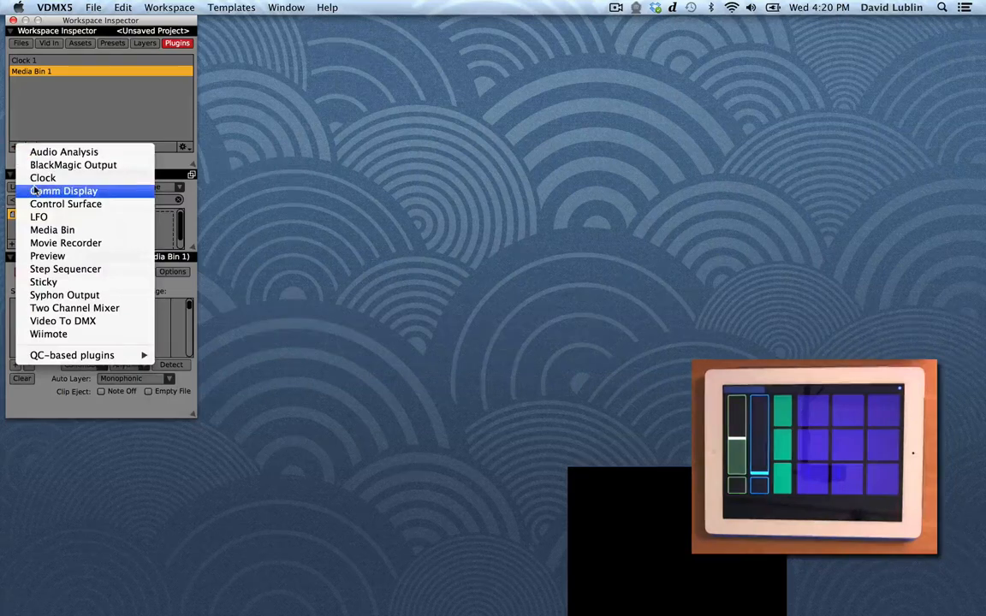
Step: Add a Control Surface plugin, then move its window beside the inspector and enlarge it
click(65, 204)
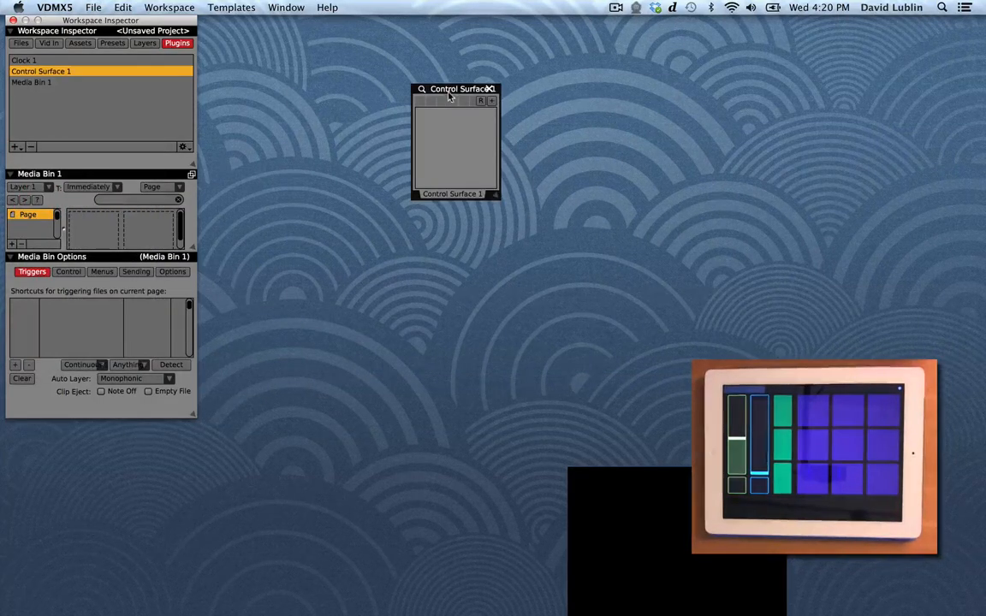
drag(428, 89, 253, 36)
click(246, 36)
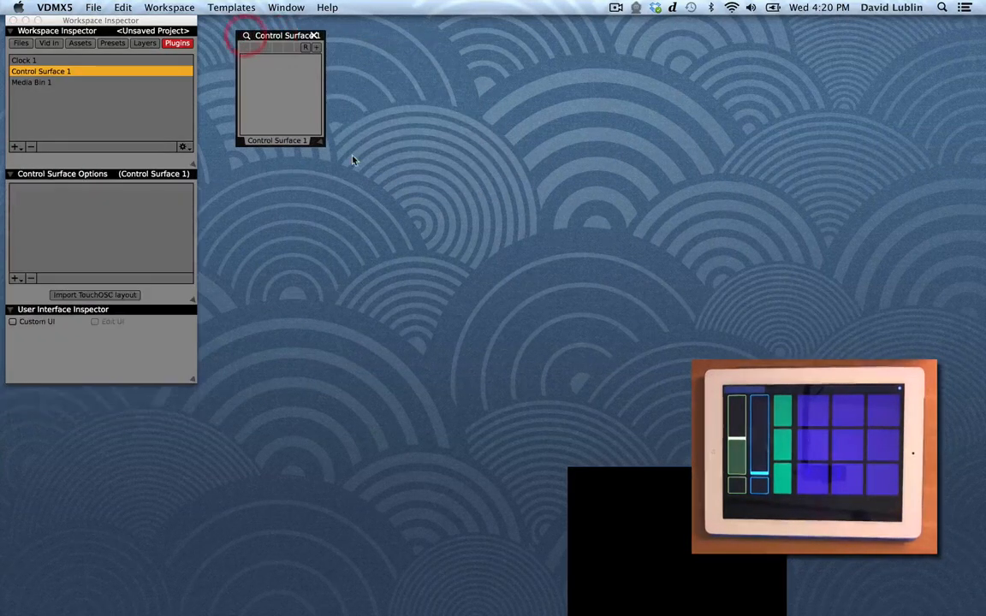
drag(320, 141, 372, 212)
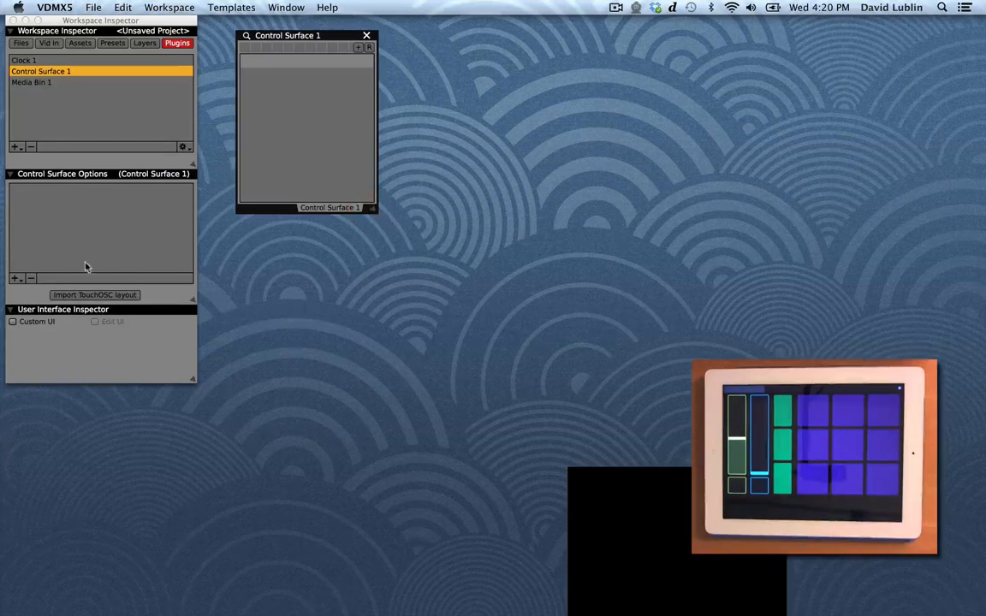
Step: Add a Slider element to the control surface and select it to open its inspector
click(14, 278)
click(45, 335)
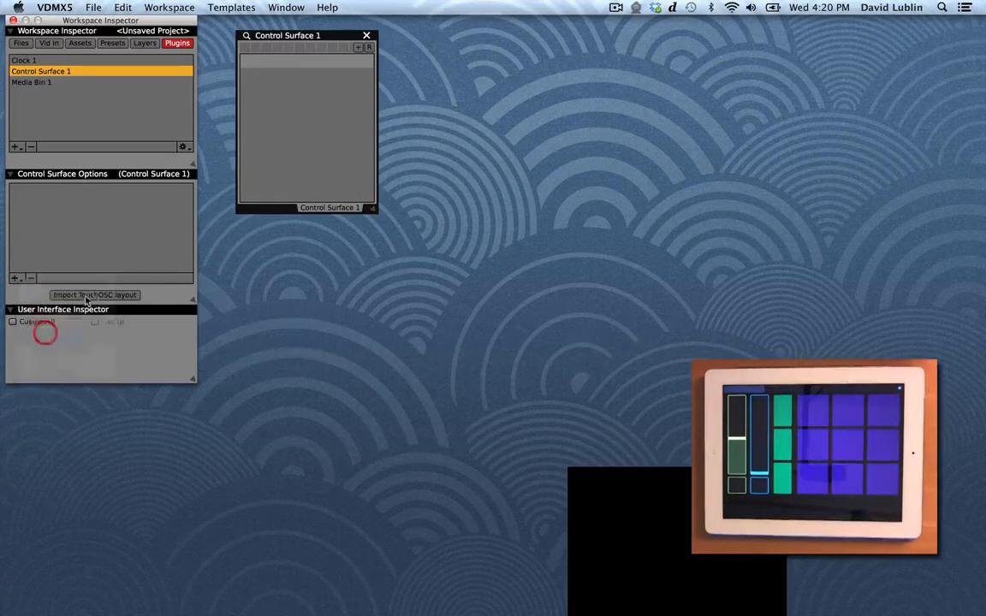
click(329, 67)
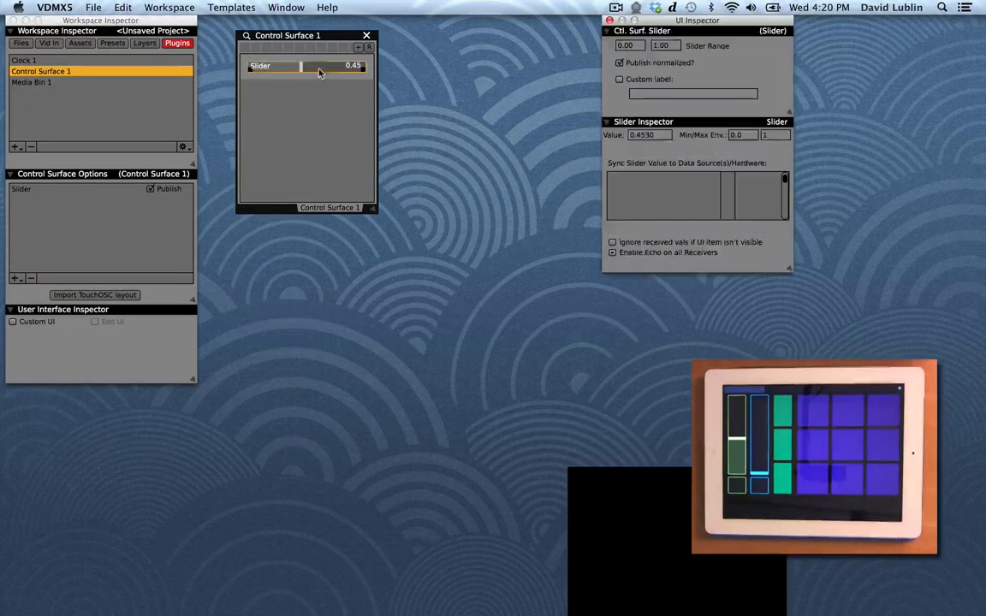
Step: Add a Button element to the control surface and select it to inspect its settings
click(14, 278)
click(39, 283)
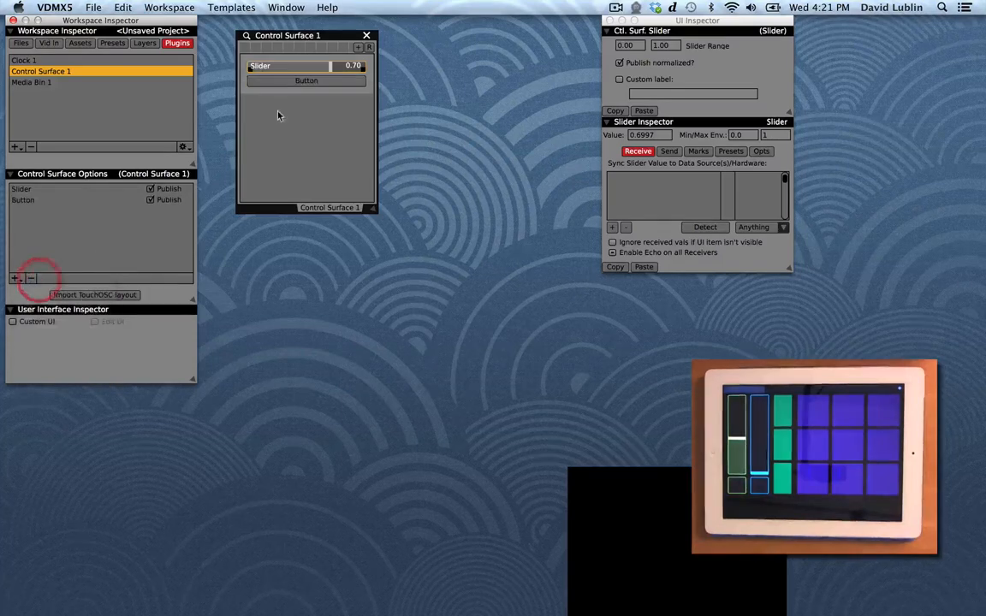
click(301, 84)
click(303, 88)
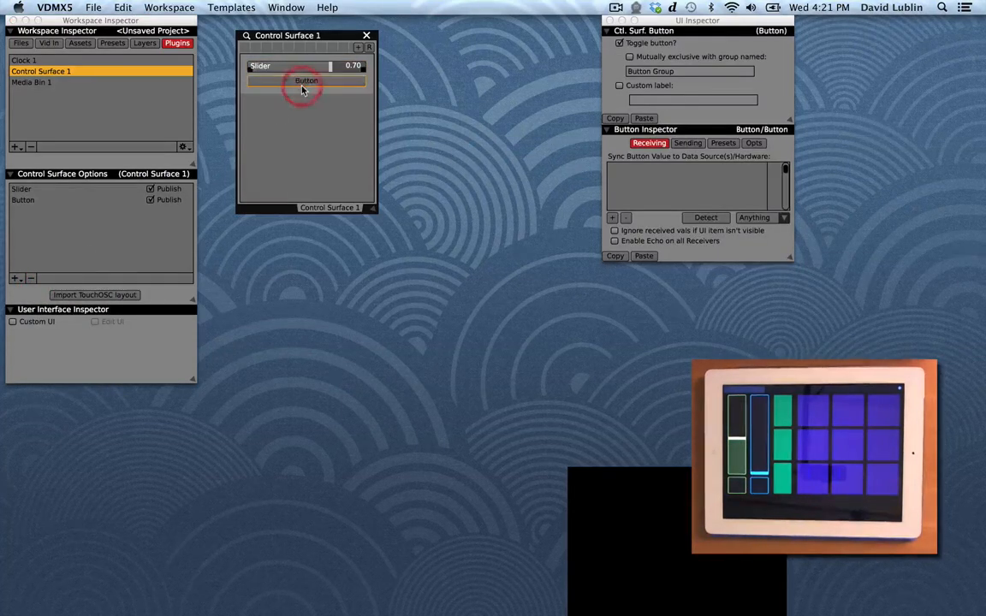
Step: Select and move the control surface slider, and move the UI Inspector window next to the control surface
click(302, 66)
drag(318, 76, 347, 73)
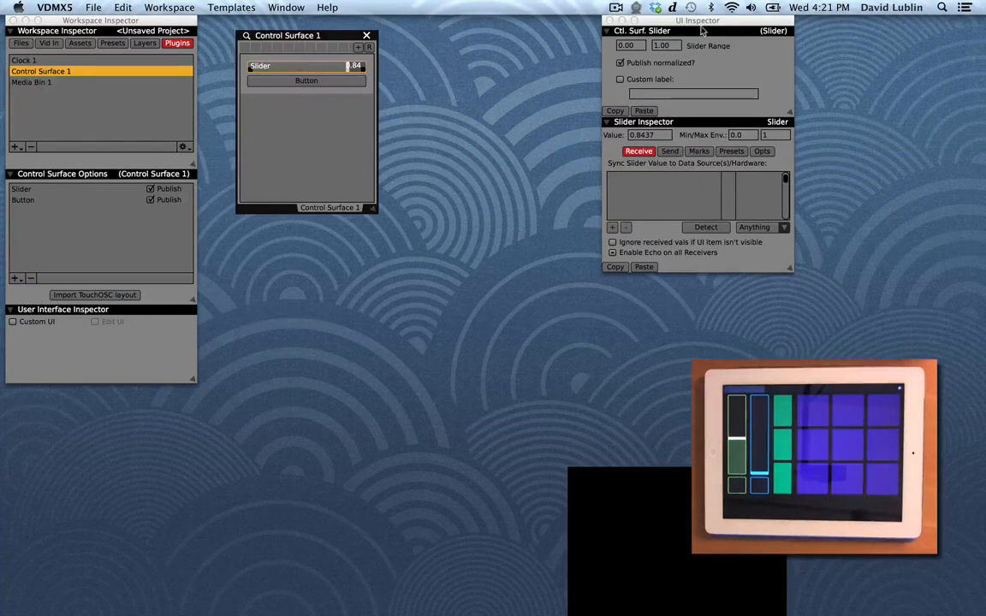
drag(631, 20, 448, 20)
mouse_move(308, 67)
mouse_down()
mouse_move(338, 66)
mouse_move(248, 68)
mouse_move(331, 76)
mouse_move(292, 78)
mouse_up()
Step: Open Layer 1's Layer Opacity slider inspector from the layers view, then return to the plugins list
click(144, 43)
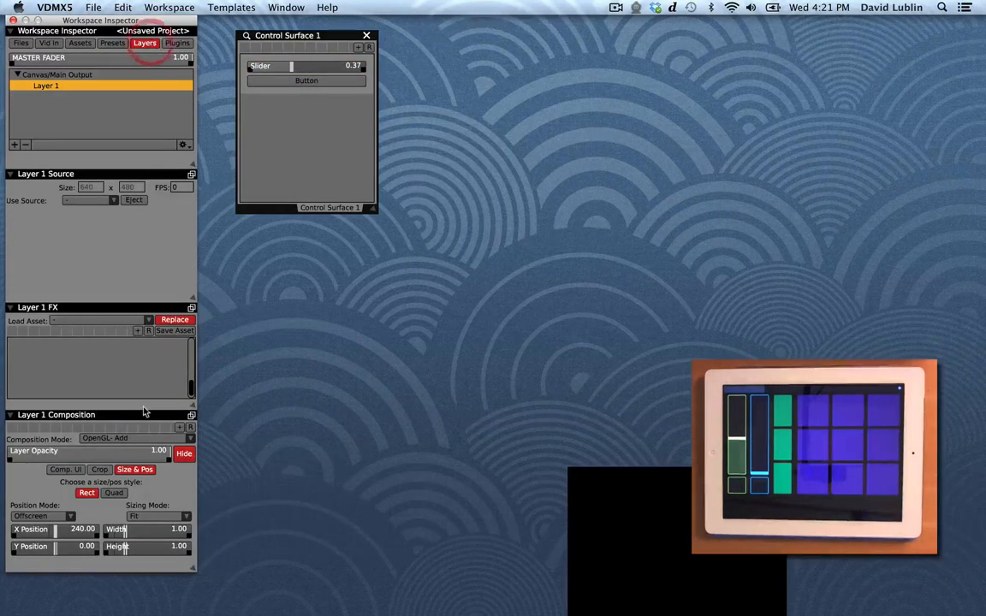
click(105, 455)
drag(104, 455, 192, 455)
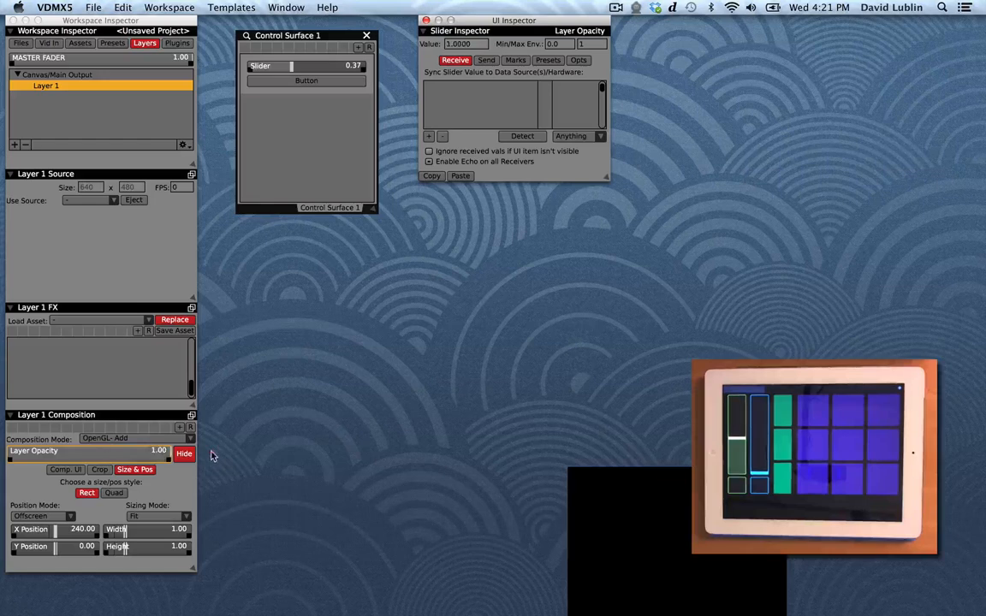
click(183, 43)
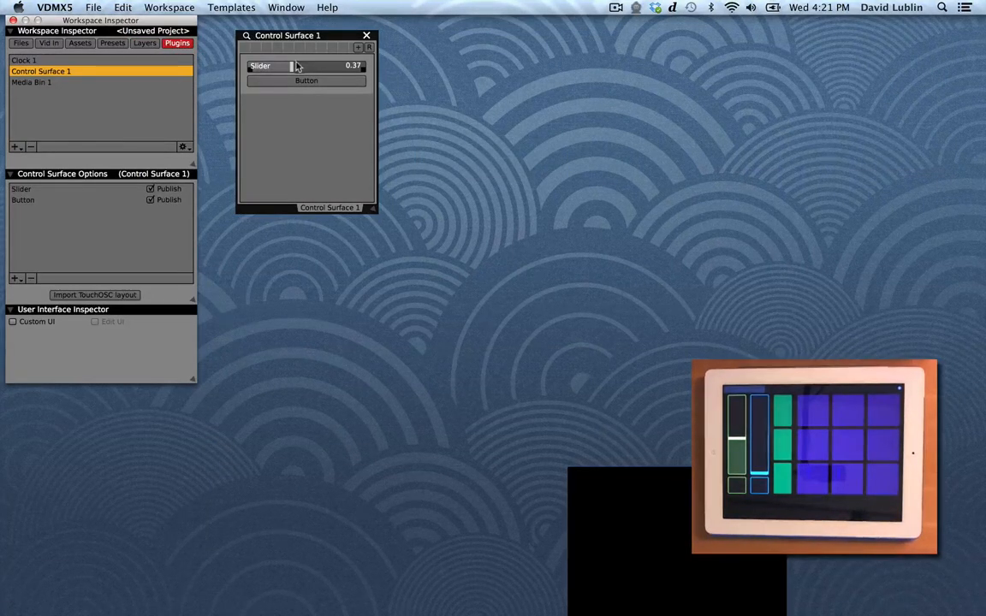
Step: Select the slider and use Detect to link it to the tablet's /OSC/1/fader1 control
mouse_move(295, 65)
mouse_down()
mouse_move(326, 68)
mouse_move(255, 72)
mouse_move(336, 75)
mouse_move(260, 57)
mouse_move(312, 73)
mouse_up()
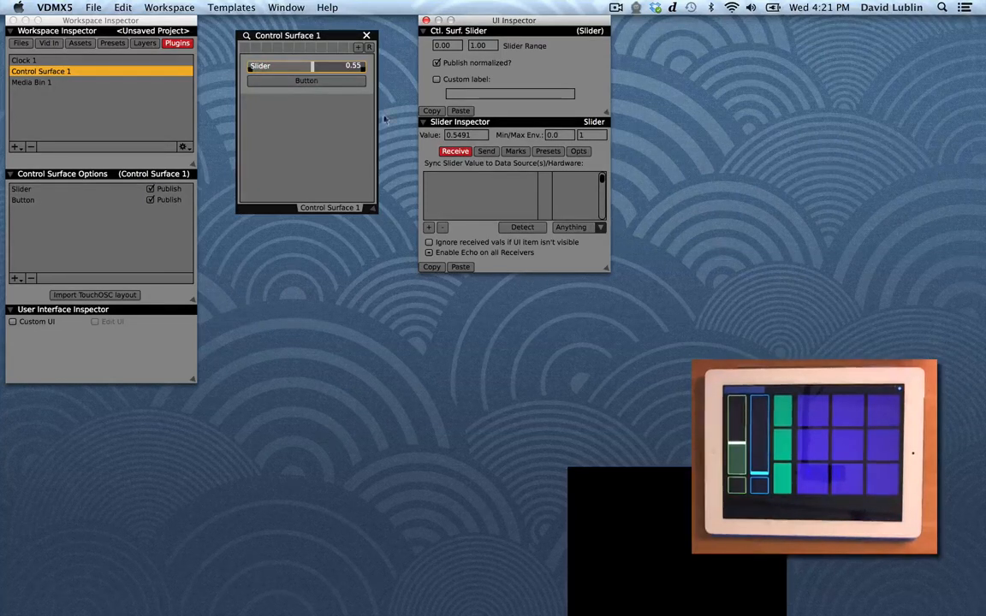
click(522, 228)
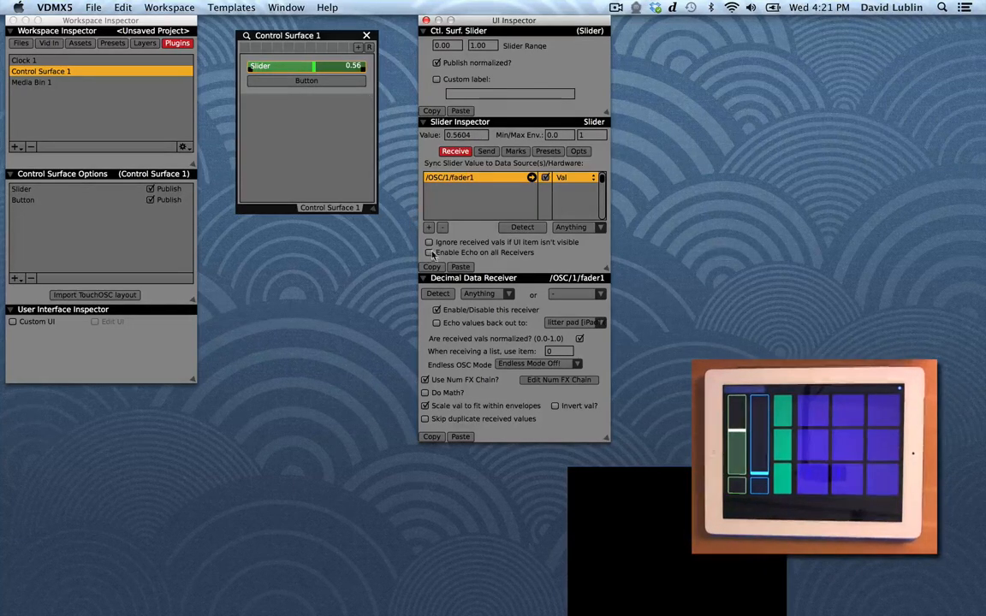
Step: Enable Echo on all Receivers for the slider and move the slider to test the feedback
mouse_move(317, 70)
mouse_down()
mouse_move(273, 76)
mouse_move(304, 68)
mouse_up()
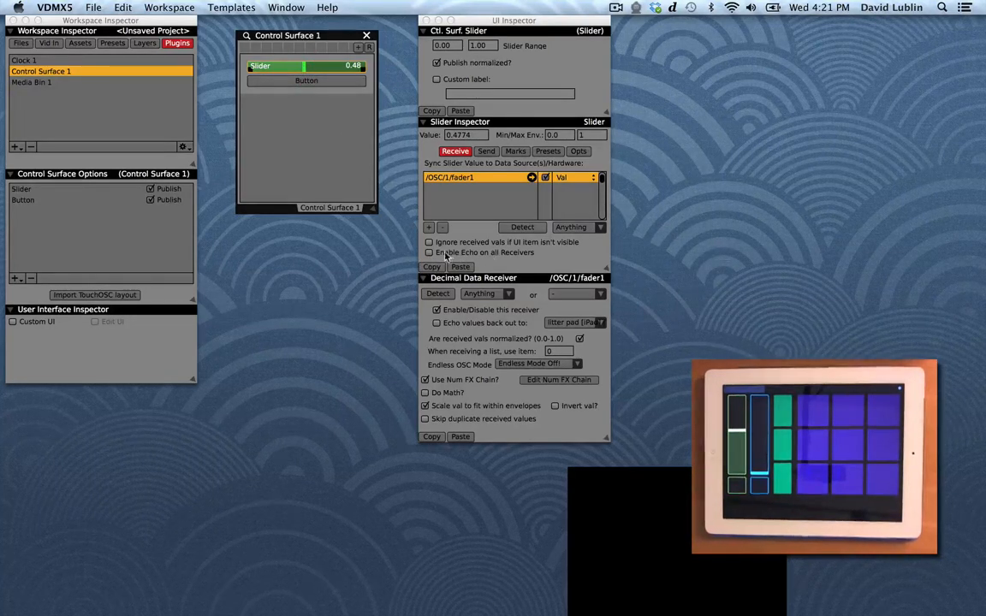
click(428, 252)
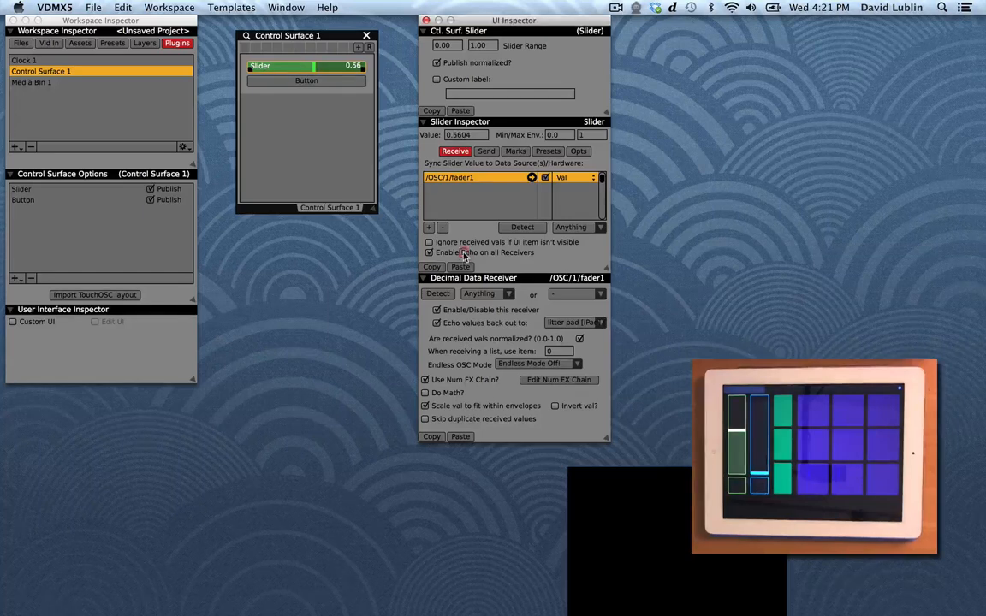
drag(300, 68, 273, 72)
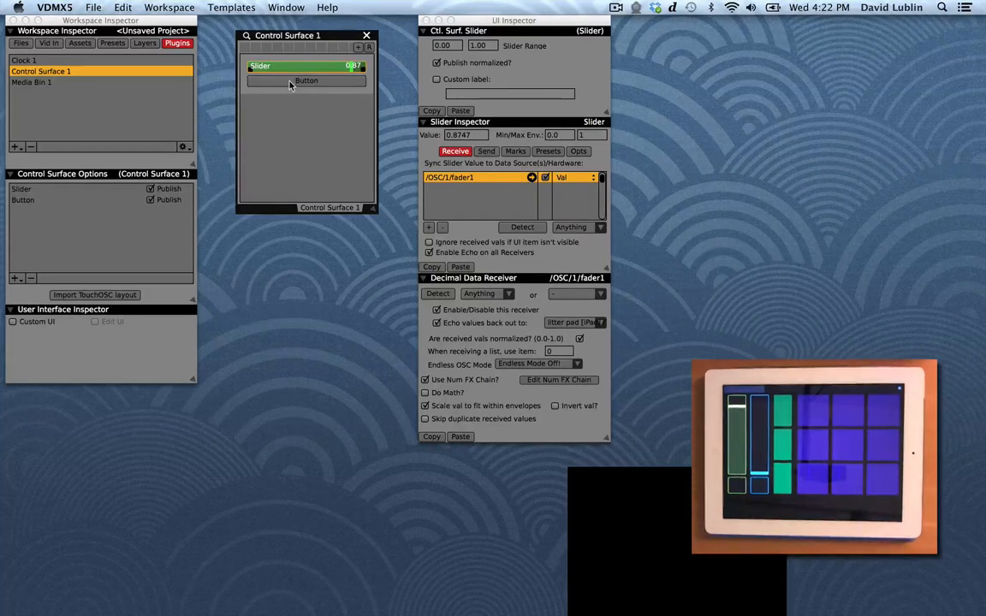
Step: Select the button, add a receiver, and use Detect to link it to /OSC/1/toggle1
click(289, 82)
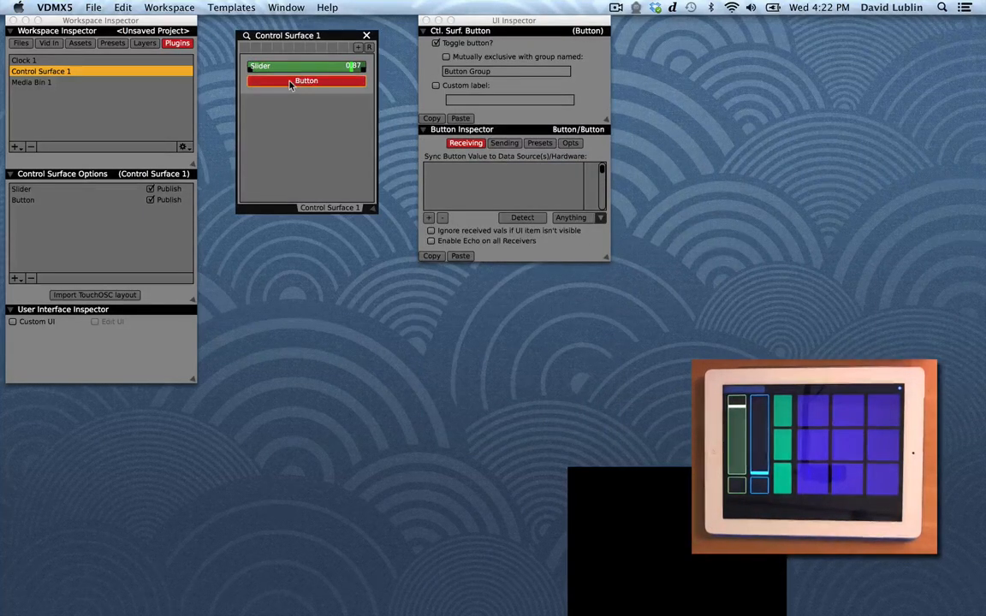
click(429, 217)
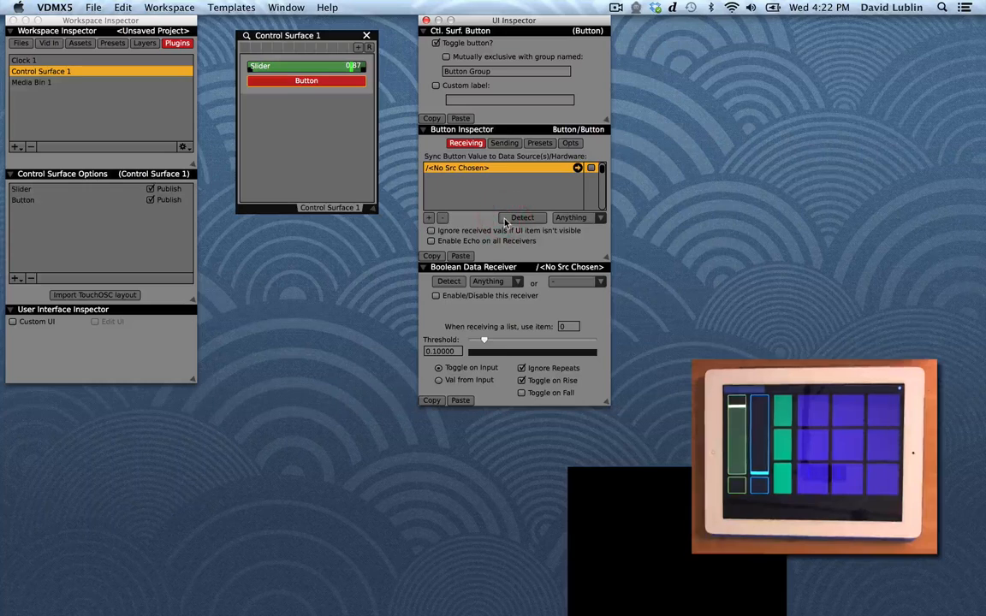
click(506, 221)
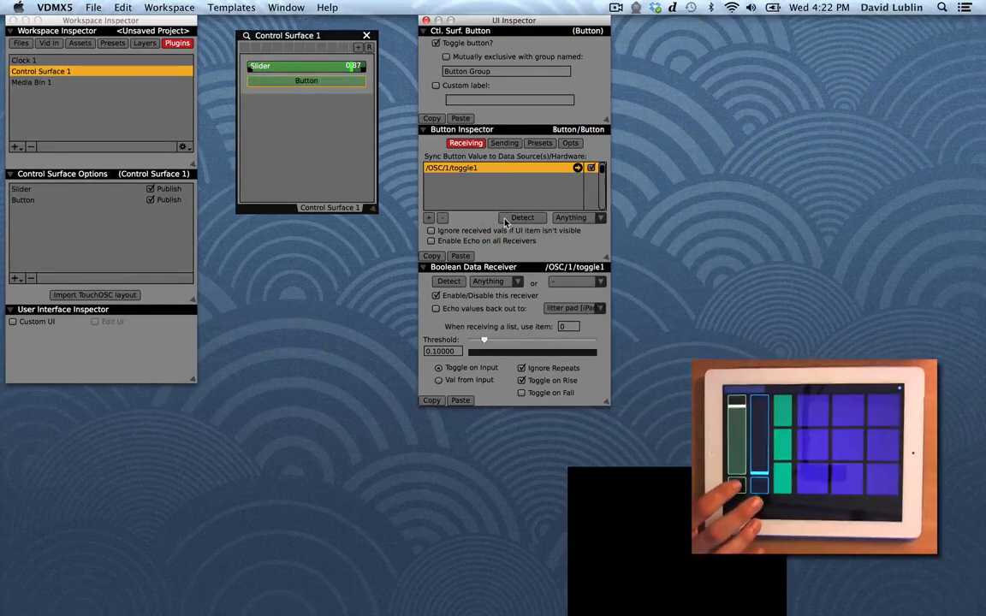
Step: Set the button's receiver to Val from Input and enable Echo on all Receivers
click(447, 380)
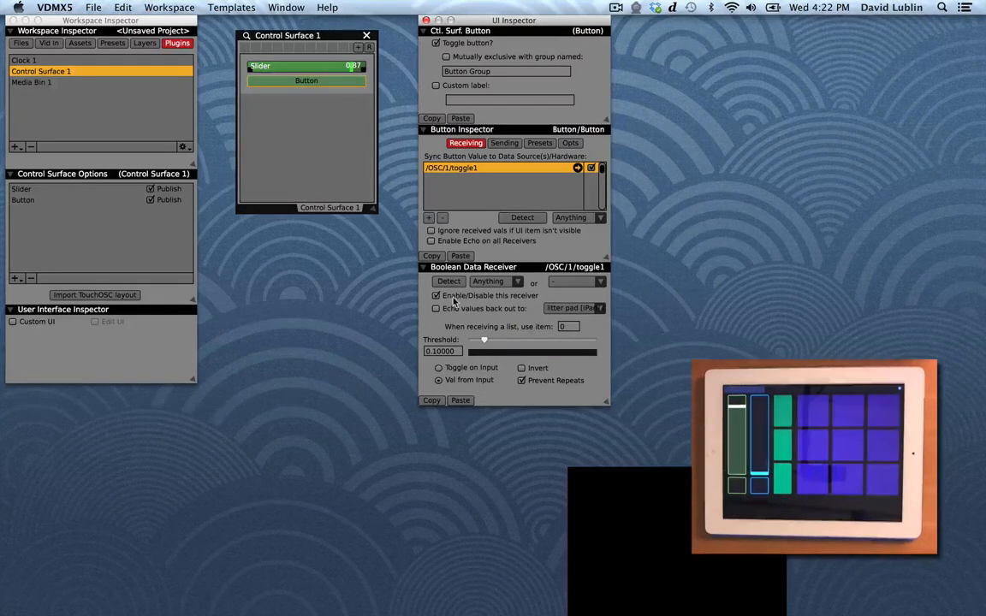
click(431, 240)
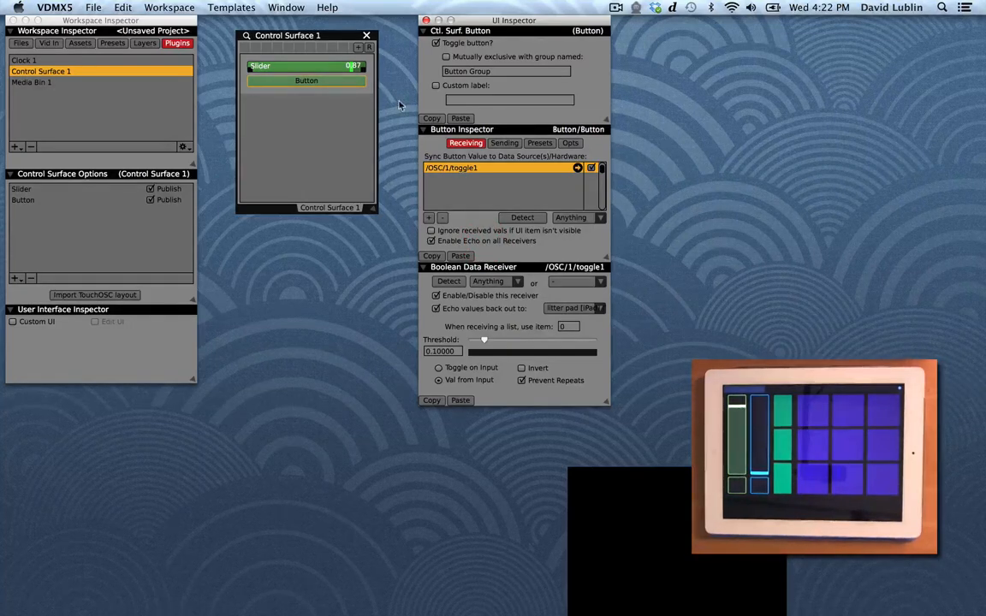
Step: Toggle the control surface button several times to test the link
click(334, 82)
click(334, 81)
click(334, 82)
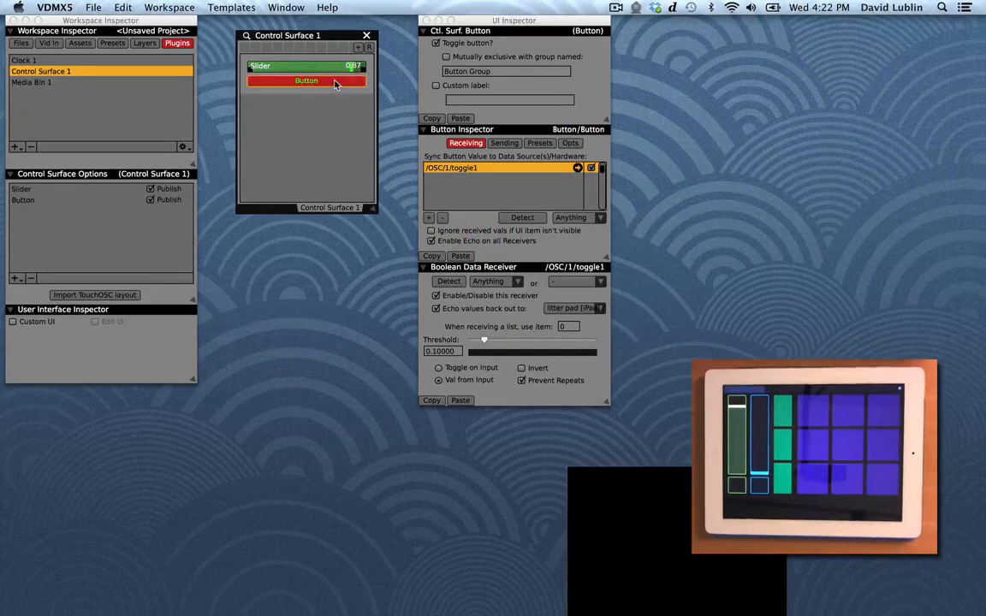
click(335, 83)
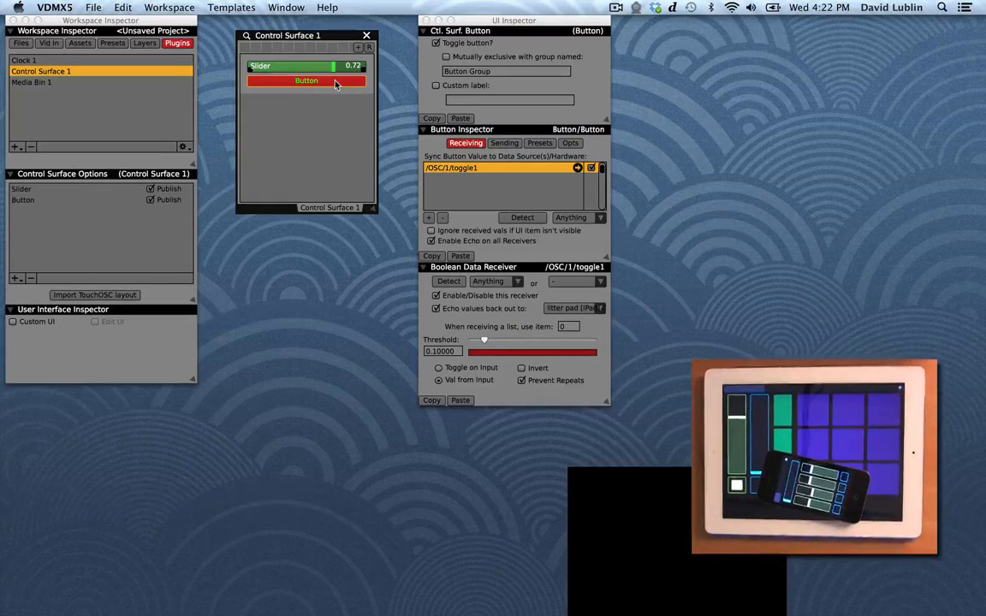
Step: Add a second slider receiver, detect /OSC/1/fader5, enable echo on all receivers, and test the slider
click(327, 66)
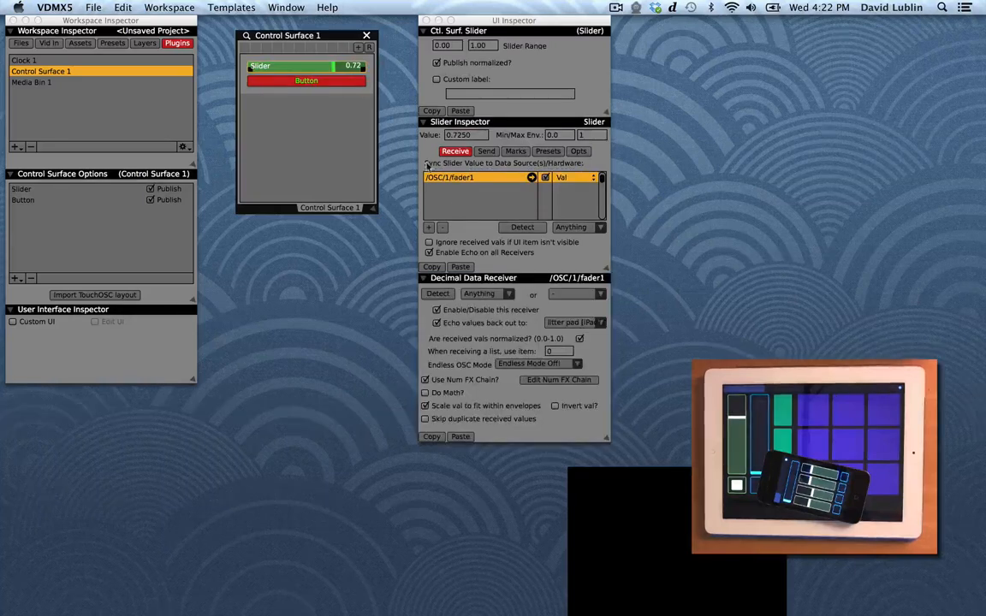
click(432, 226)
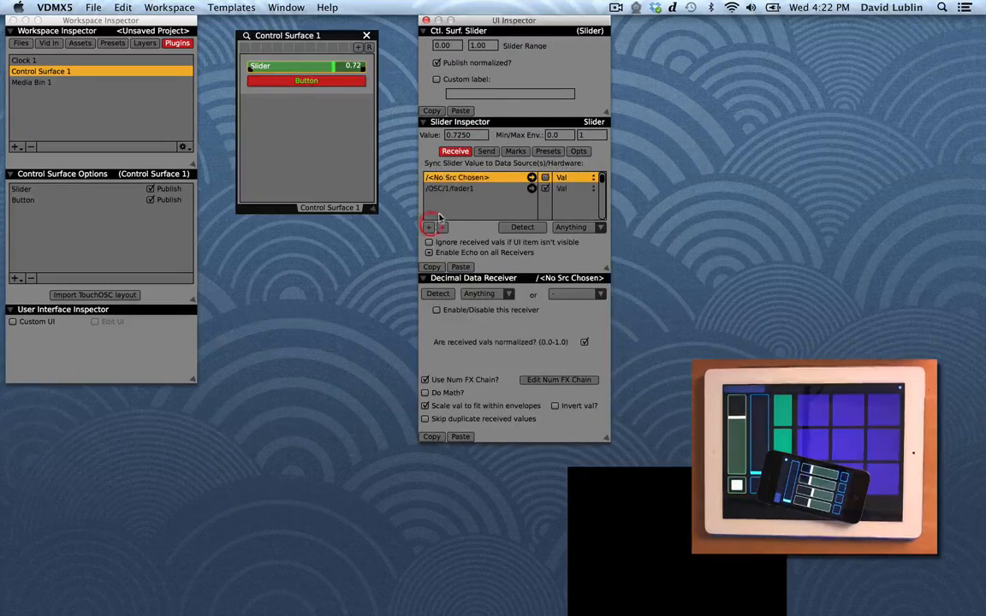
click(512, 229)
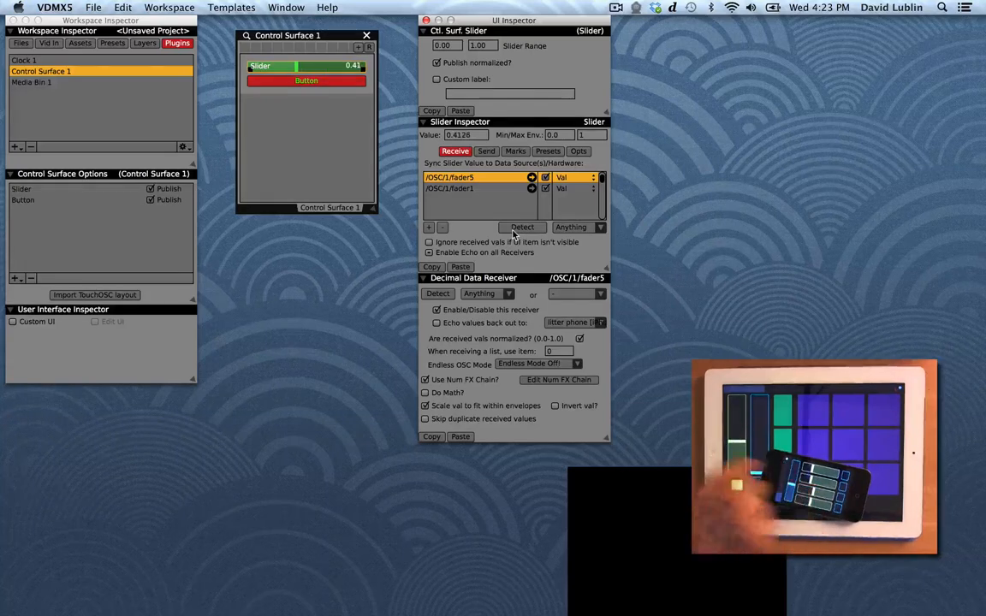
click(429, 254)
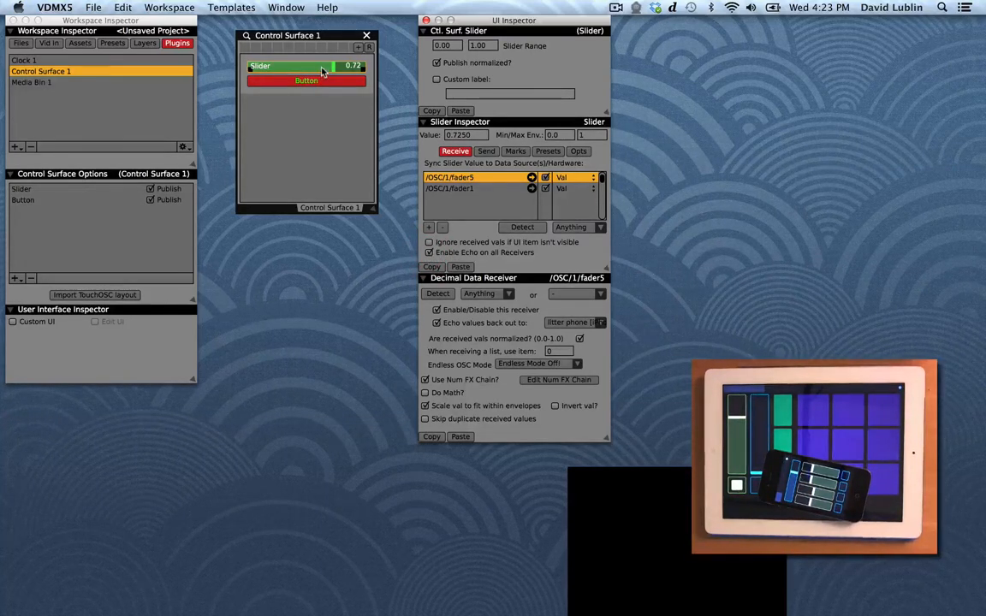
mouse_move(324, 72)
mouse_down()
mouse_move(257, 68)
mouse_move(295, 67)
mouse_move(277, 82)
mouse_move(306, 80)
mouse_move(283, 81)
mouse_move(323, 92)
mouse_up()
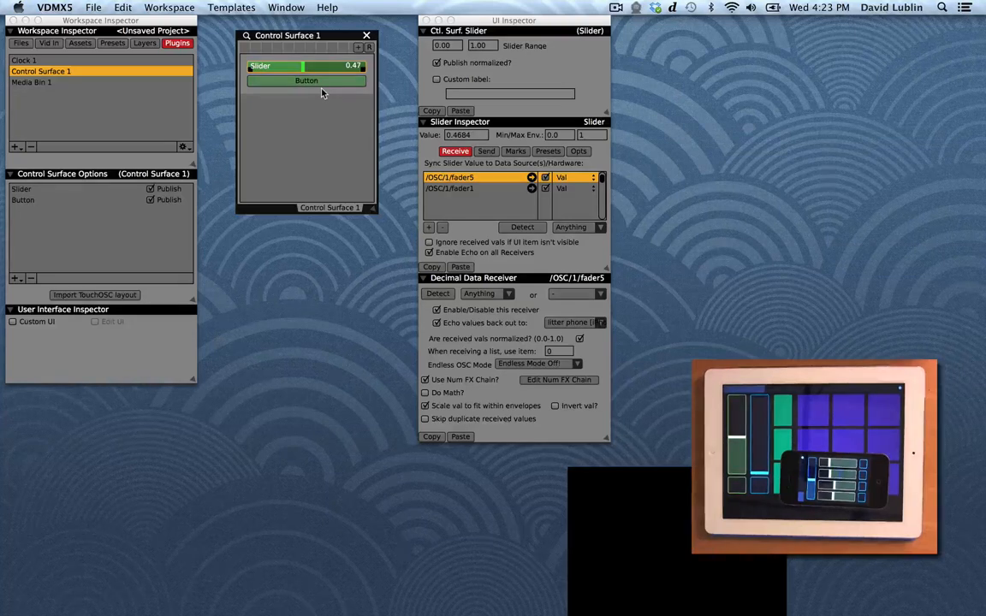
Step: Add a Pop-Up Button element, open its inspector, and add three menu items to it
click(20, 281)
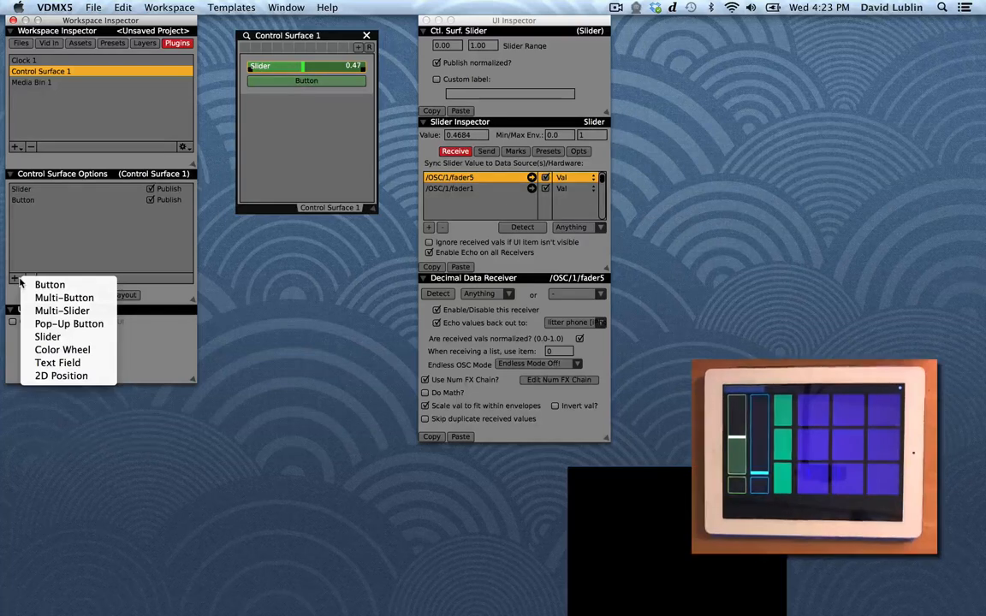
click(56, 324)
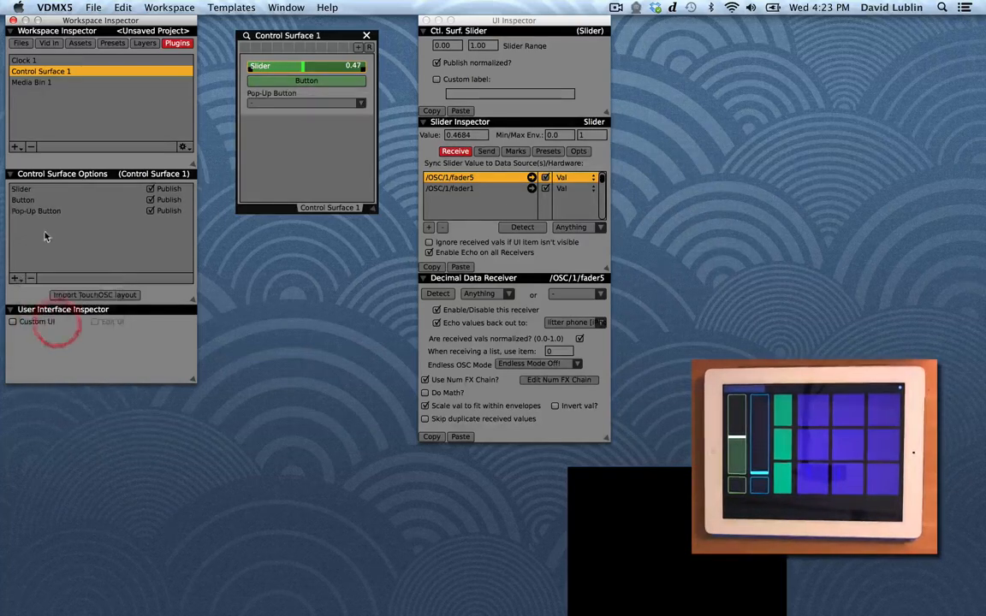
shift+click(319, 105)
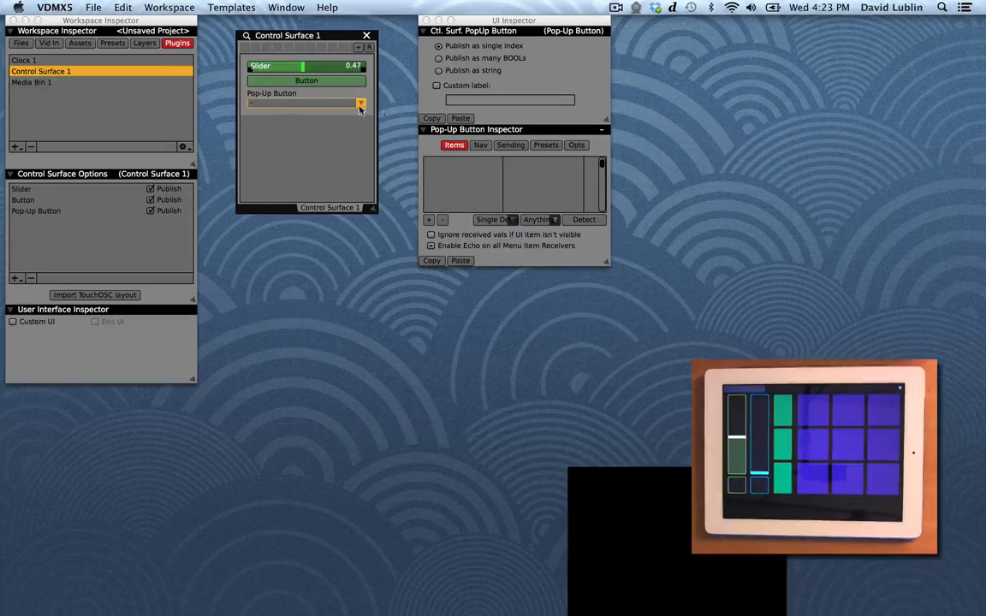
click(429, 219)
click(429, 220)
click(428, 219)
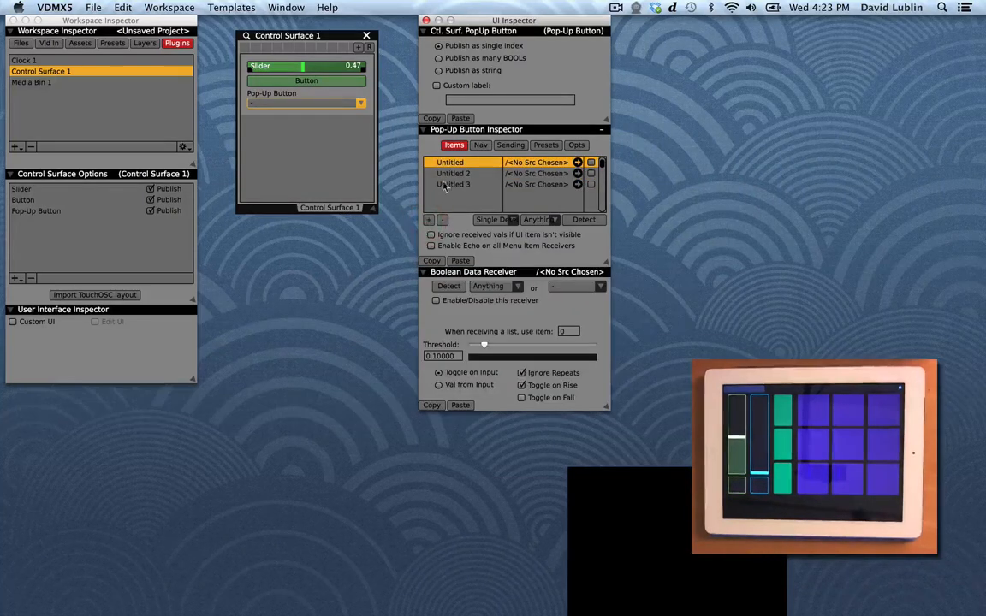
Step: Choose Untitled 2 and then Untitled from the pop-up button to test it
click(318, 103)
click(342, 108)
click(325, 102)
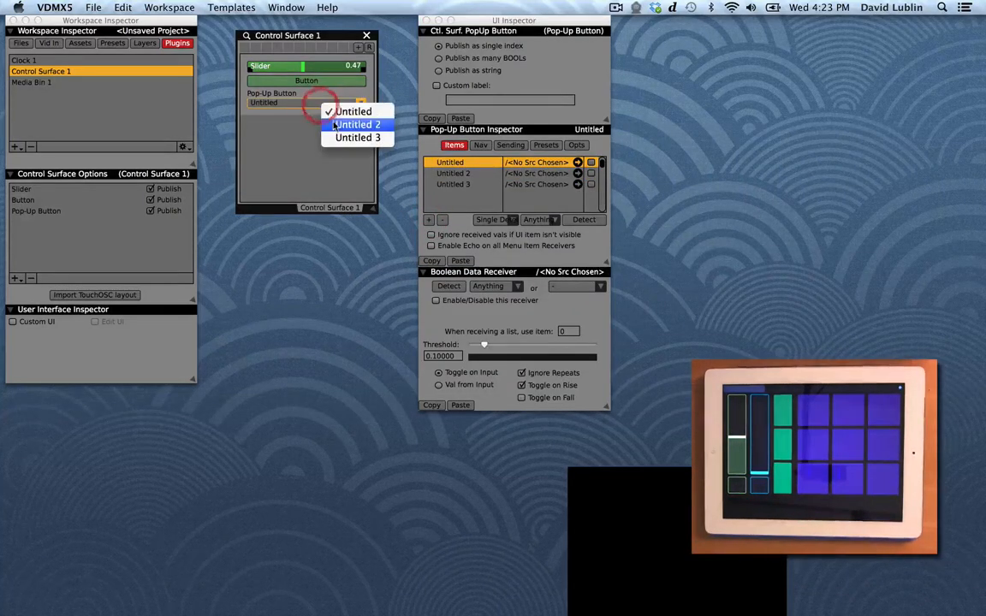
click(335, 125)
click(344, 103)
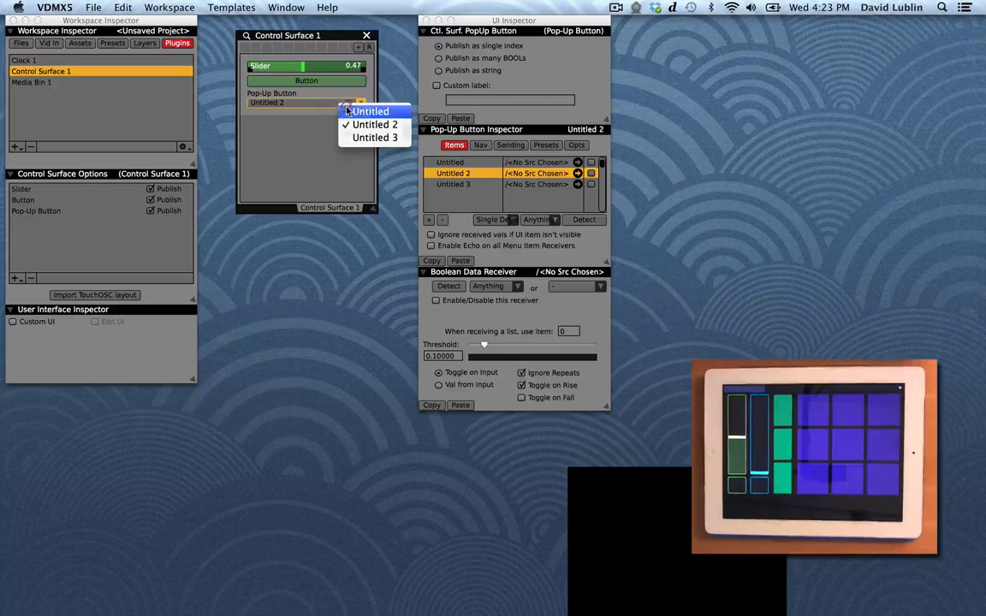
click(347, 110)
Step: Set the pop-up button's data mode to Continuous
click(492, 219)
click(501, 240)
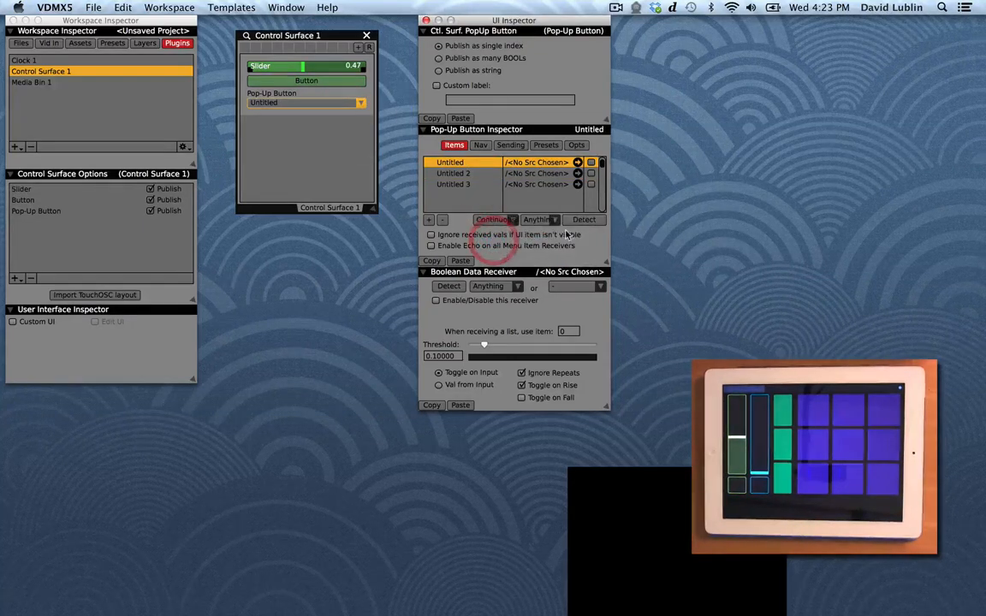
Step: Detect the OSC addresses for the pop-up button's three menu items and enable echo on all menu item receivers
click(579, 221)
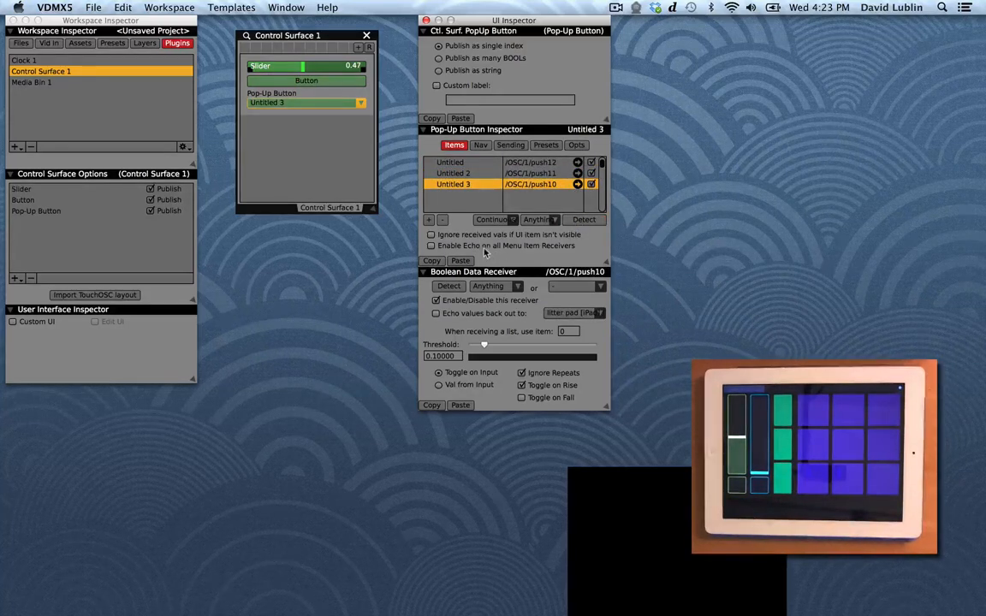
click(485, 248)
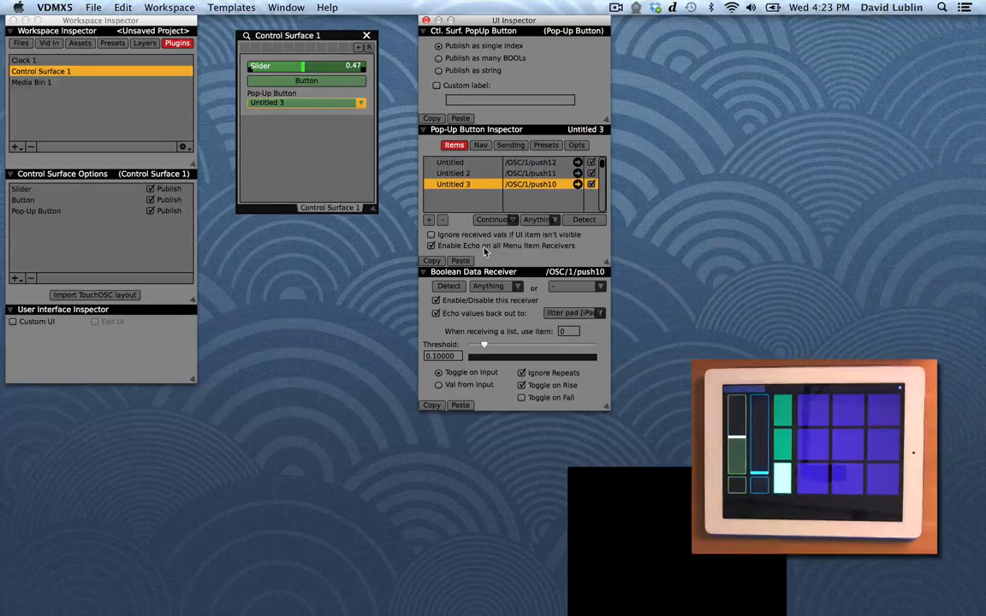
Step: Test the pop-up button by choosing Untitled, Untitled 2, and then Untitled again
click(357, 104)
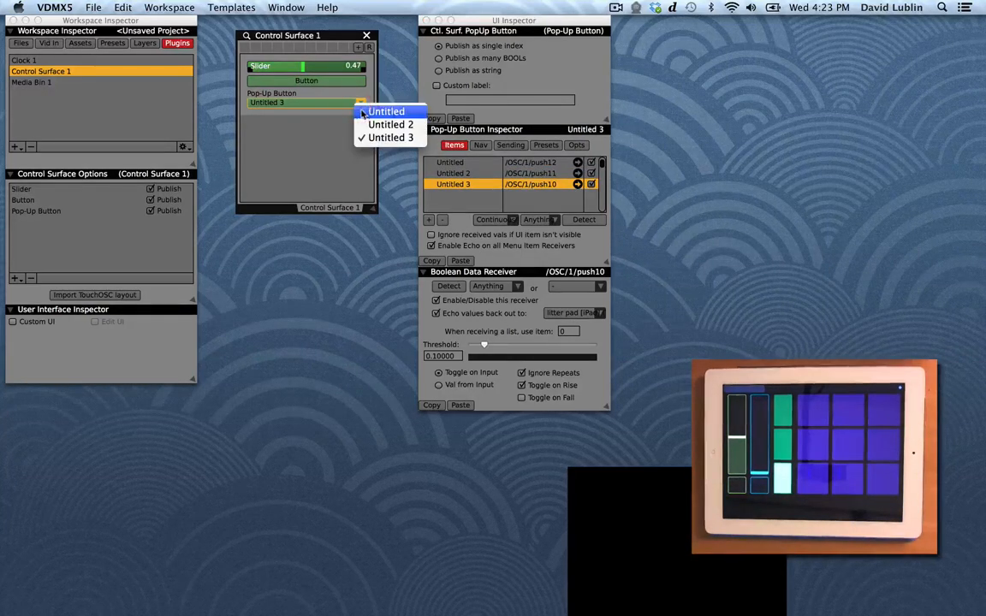
click(352, 107)
click(360, 103)
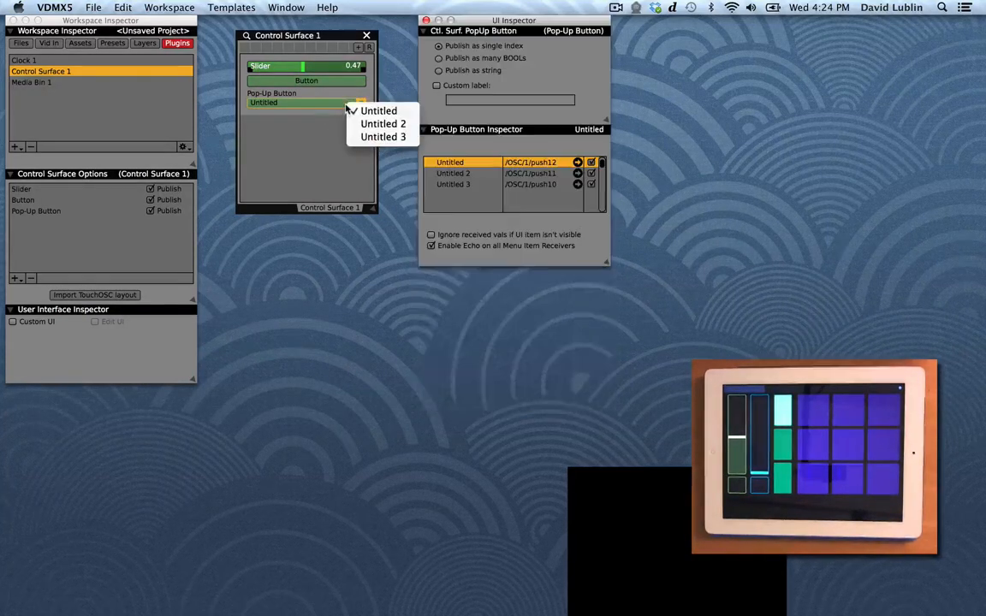
click(358, 126)
click(359, 103)
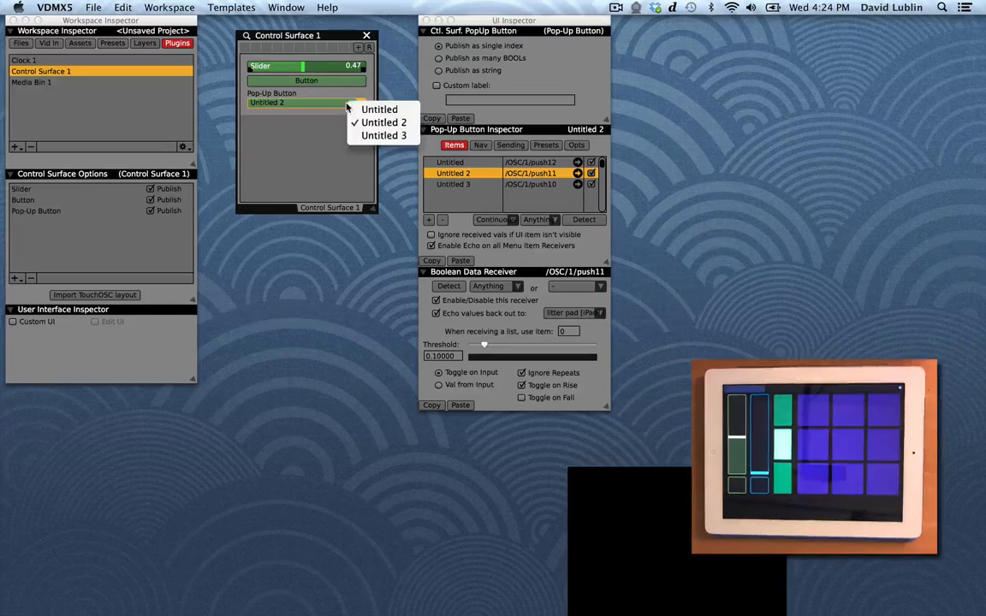
click(356, 109)
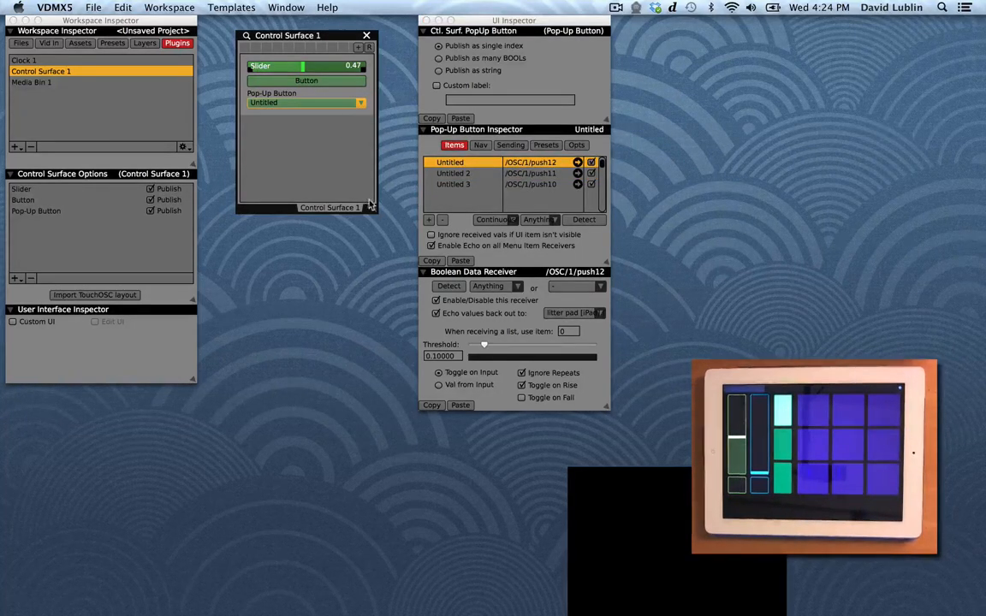
Step: Shrink the Control Surface 1 window to fit its controls
drag(373, 208, 373, 143)
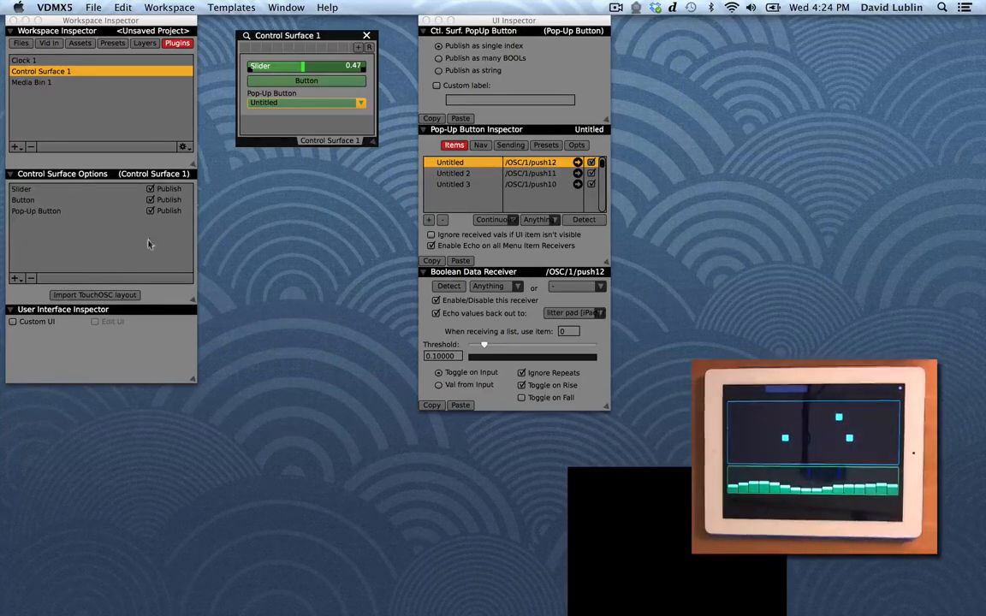
click(16, 280)
click(22, 270)
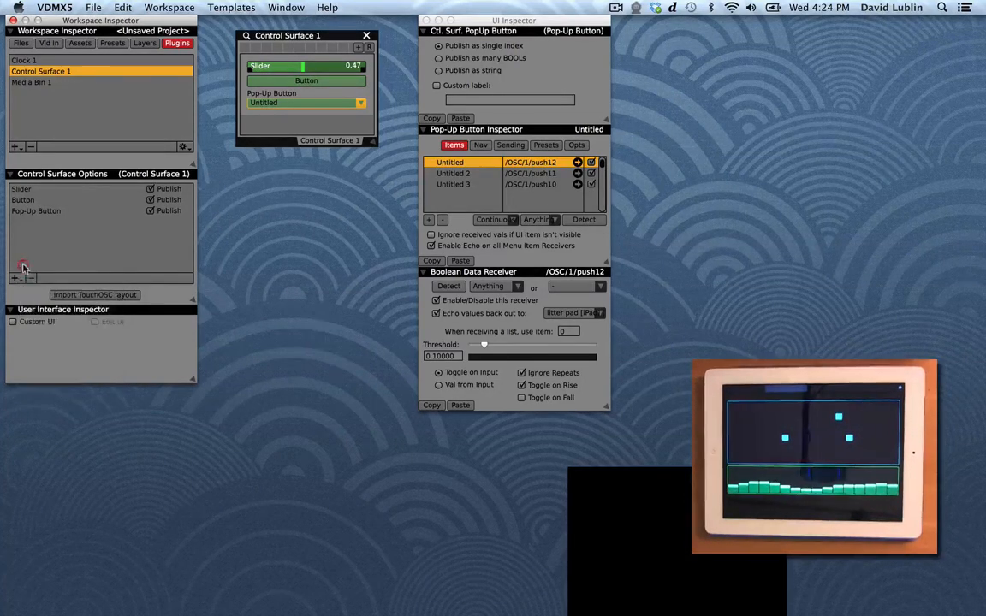
Step: Add a new Control Surface plugin and position and resize its Control Surface 2 window
click(14, 147)
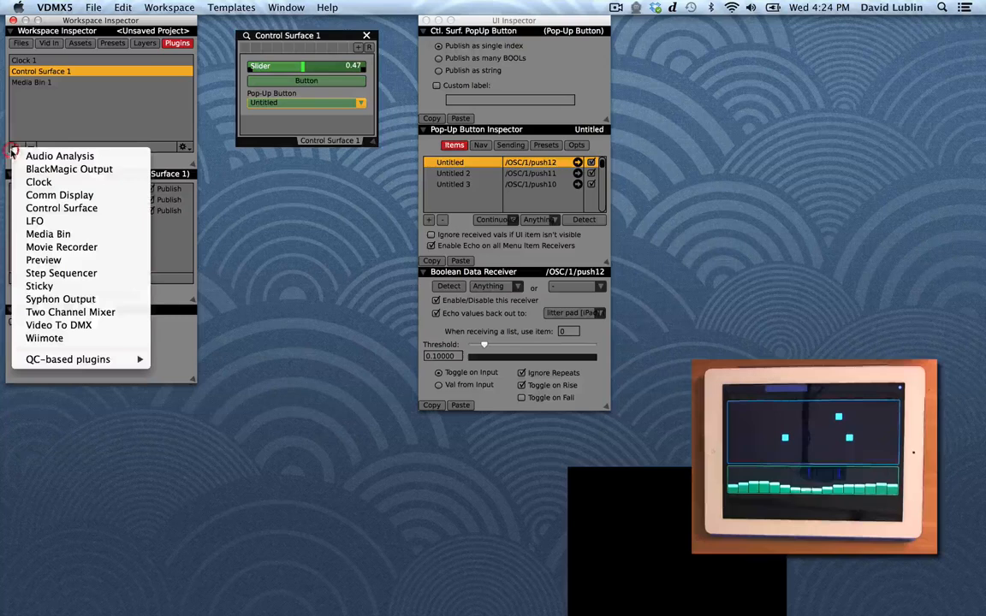
click(34, 188)
drag(453, 89, 270, 174)
drag(313, 288, 416, 344)
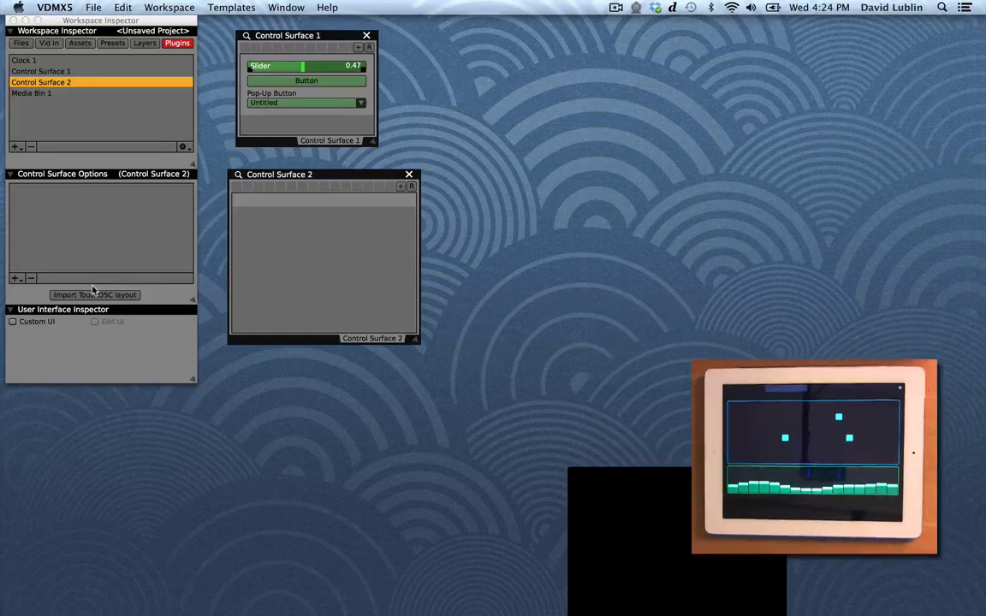
Step: Add a Multi-Slider element to Control Surface 2
click(15, 280)
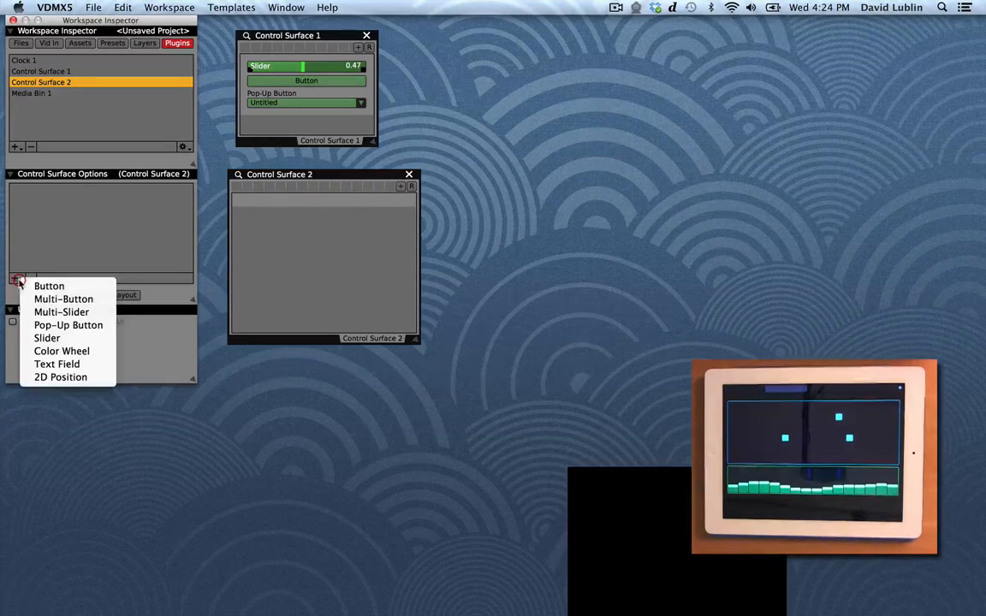
click(30, 313)
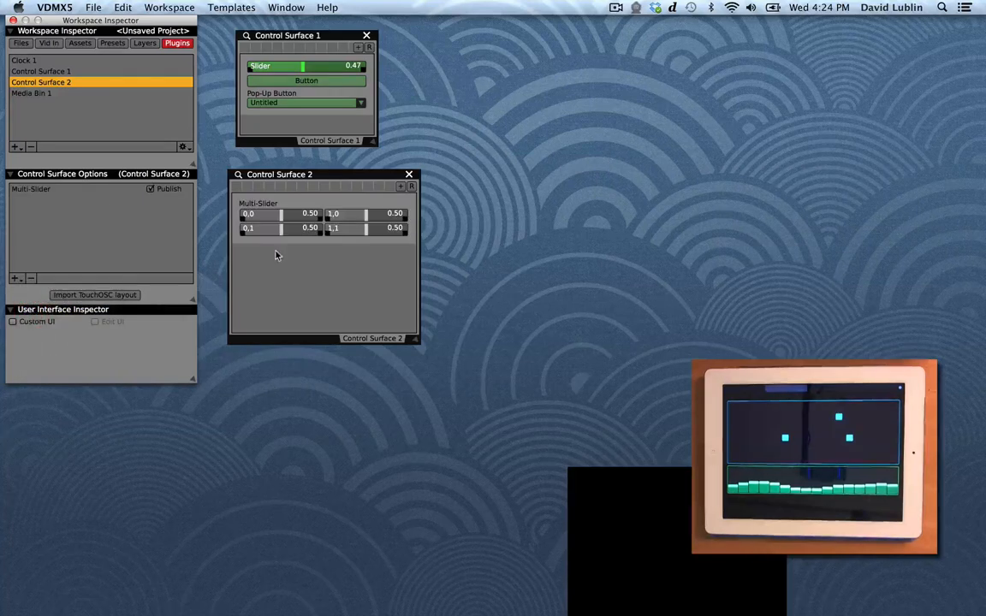
Step: Open the multi-slider's inspector and set its number of sliders to 16 by 1
click(257, 210)
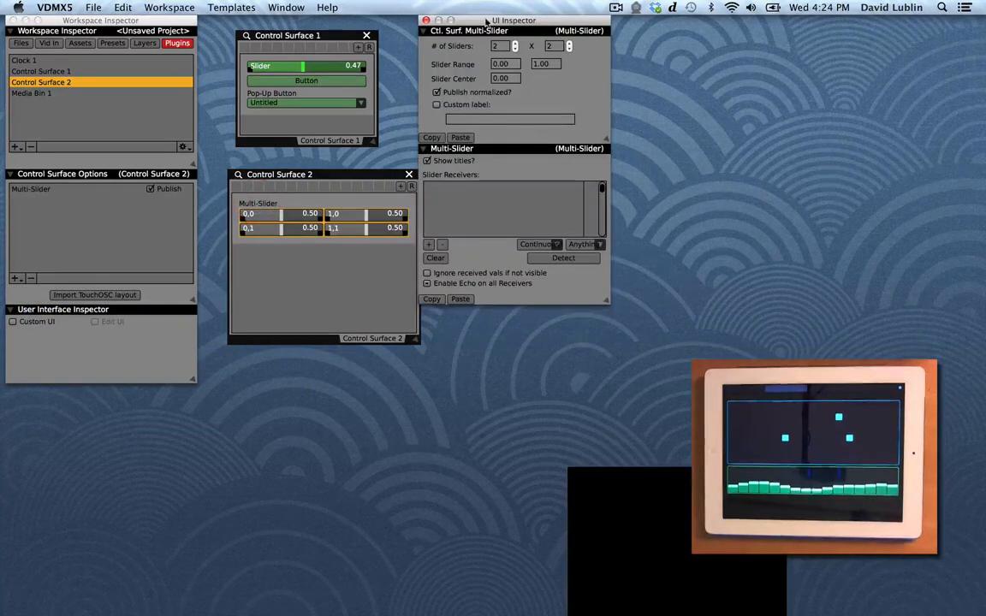
drag(485, 21, 493, 39)
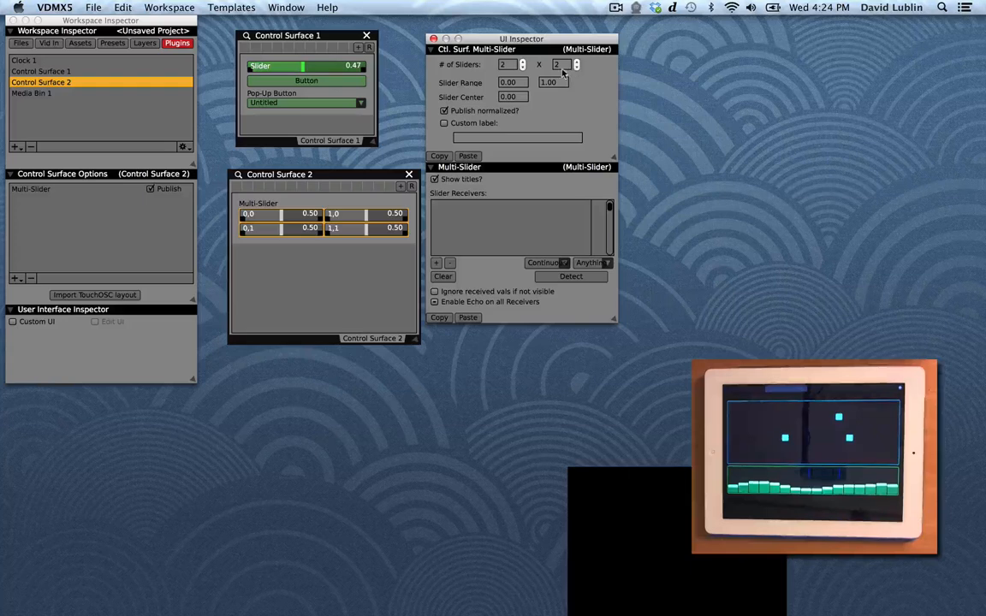
click(505, 63)
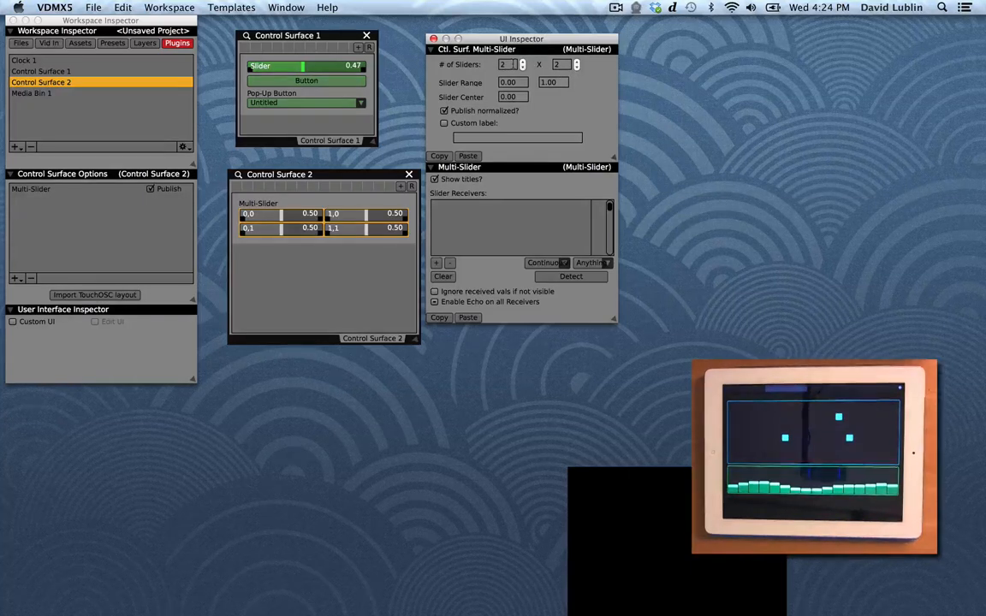
text(16)
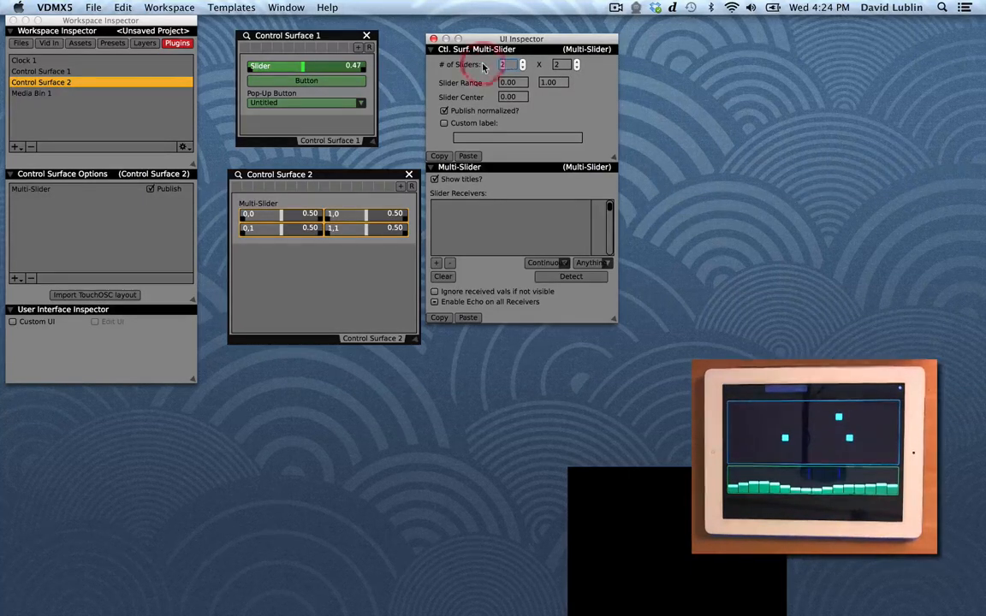
key(Tab)
key(Tab)
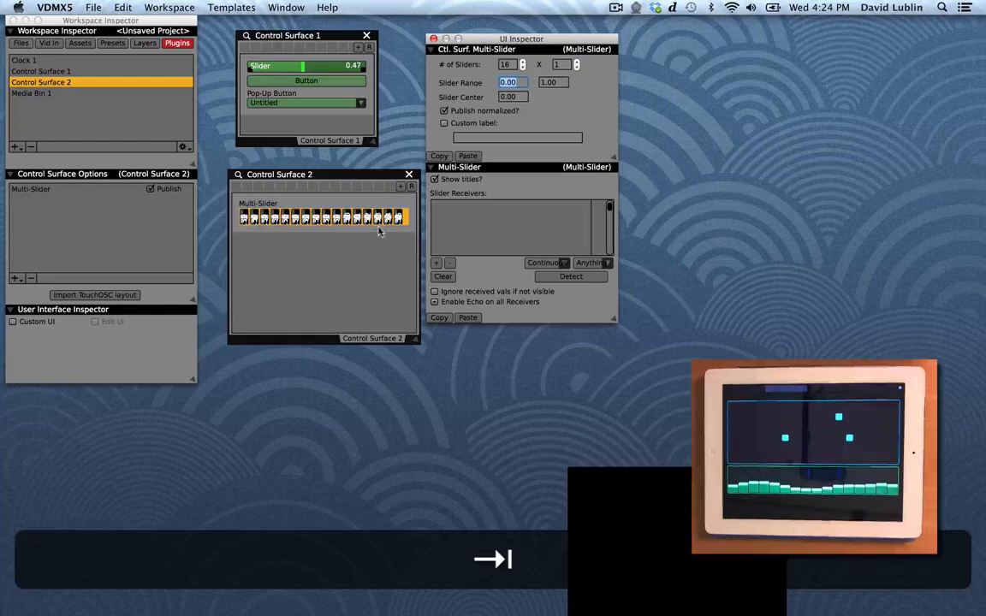
Step: Enable Custom UI, stretch the multi-slider into tall vertical faders, then turn off editing and widen the window
click(242, 187)
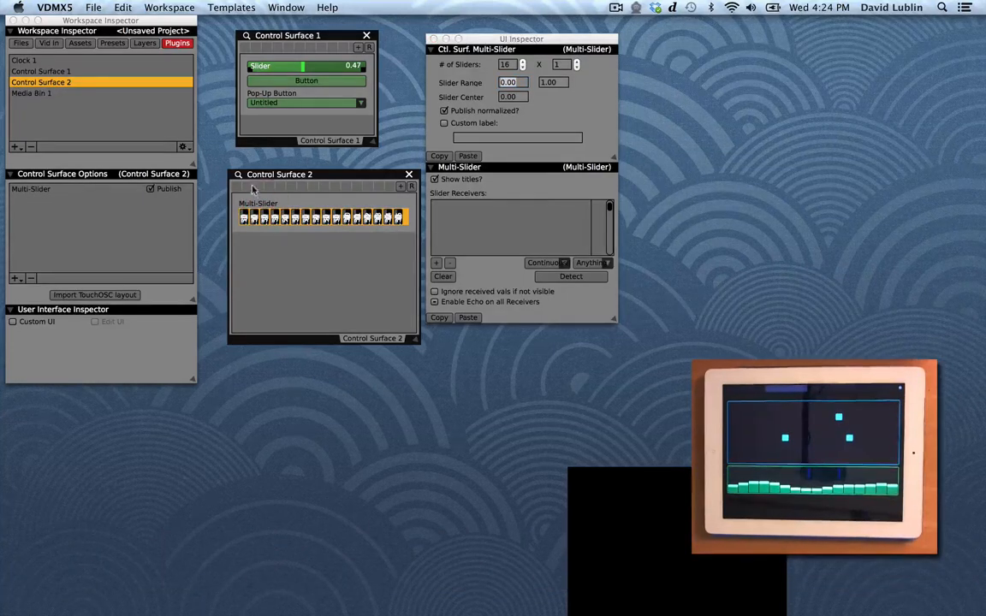
click(238, 175)
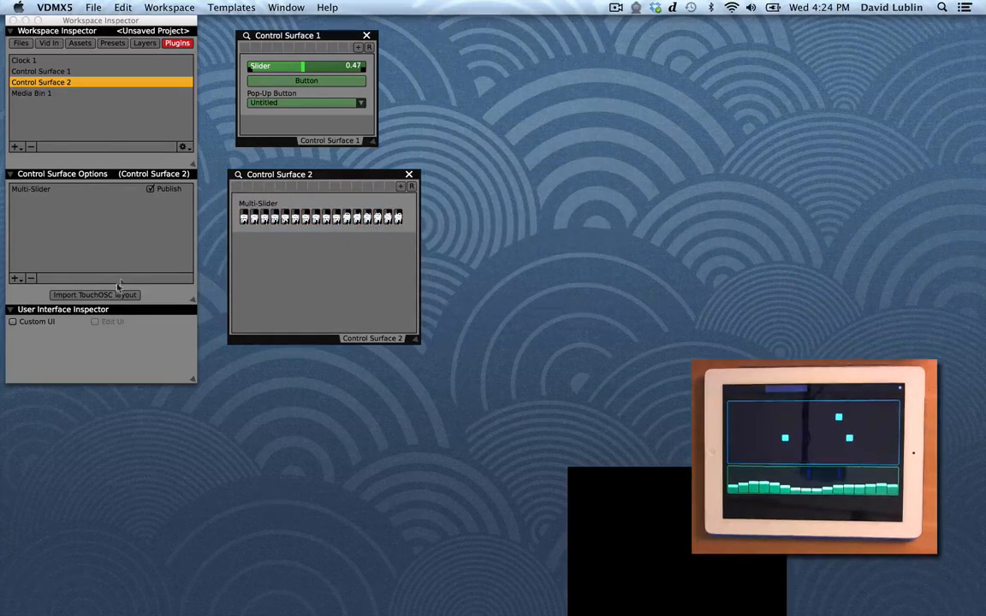
click(39, 323)
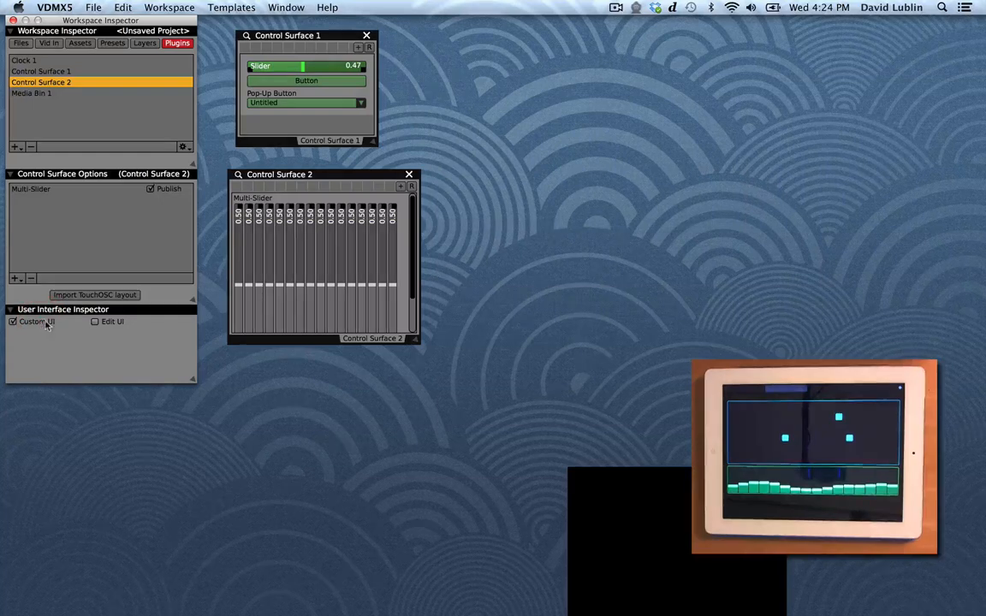
click(95, 322)
drag(414, 341, 416, 426)
drag(413, 375, 409, 275)
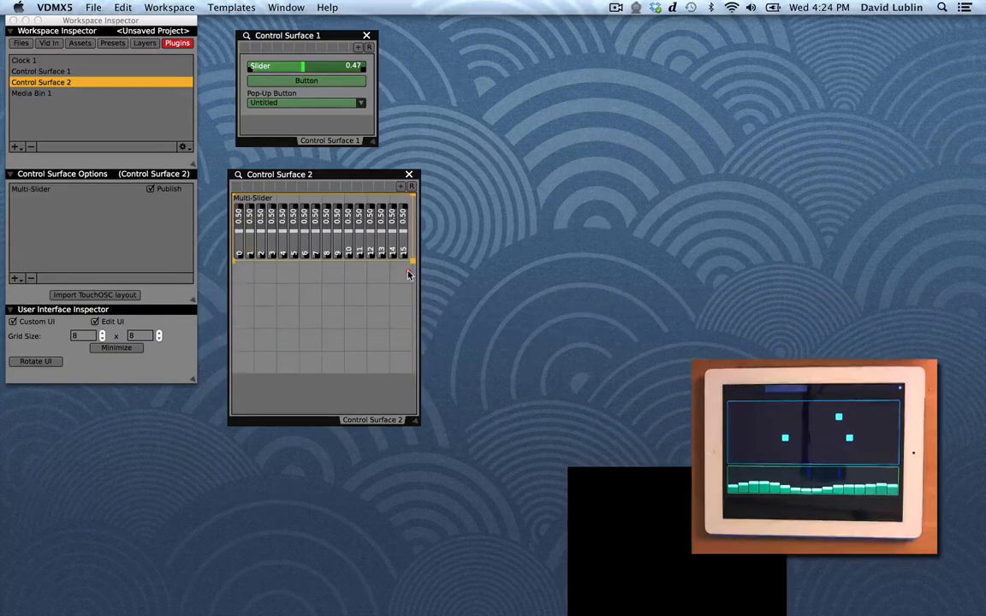
click(126, 350)
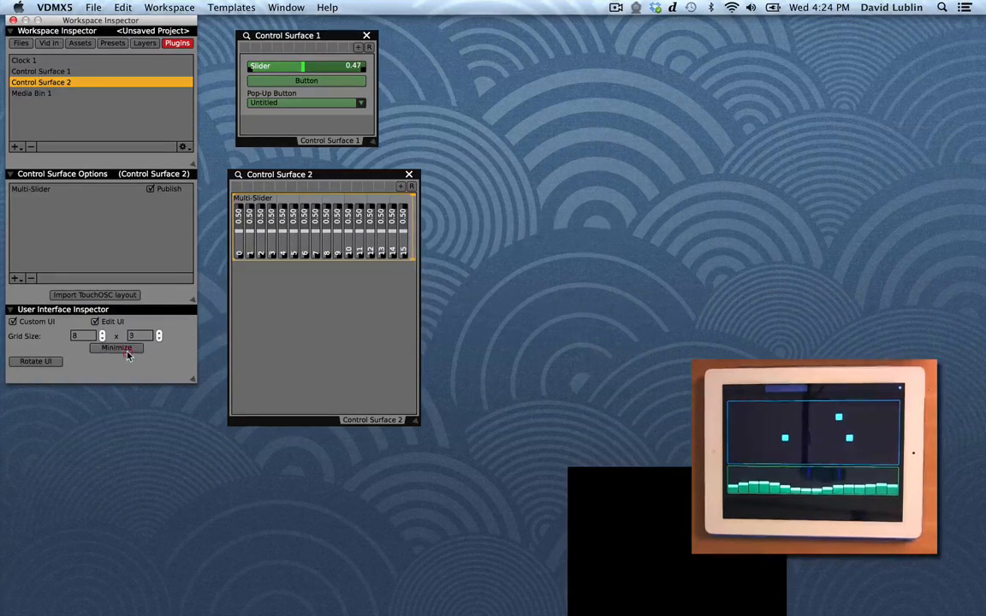
click(94, 322)
drag(416, 422, 505, 321)
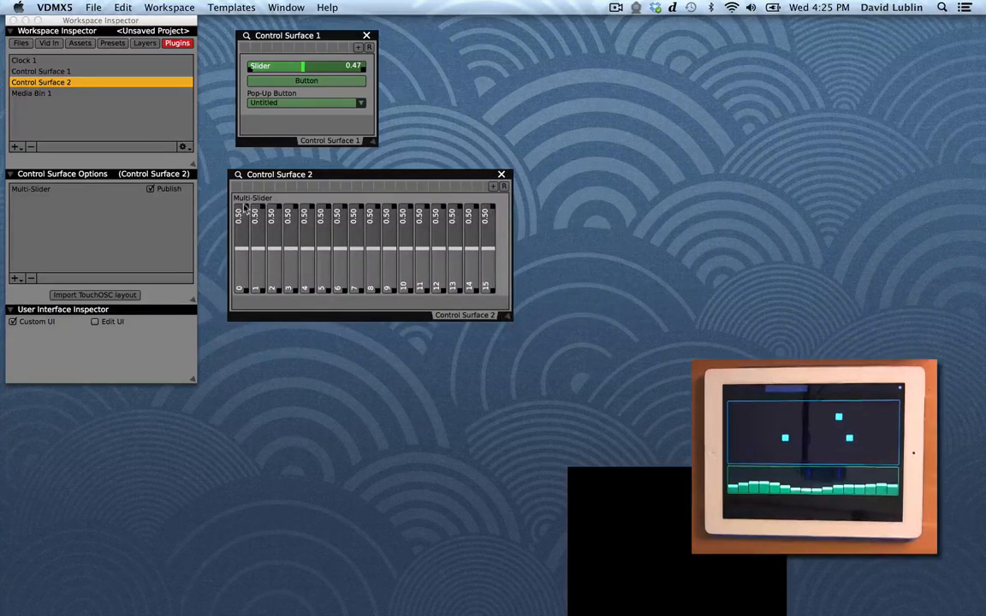
Step: Move several of the multi-slider's faders to test them
drag(242, 228, 259, 233)
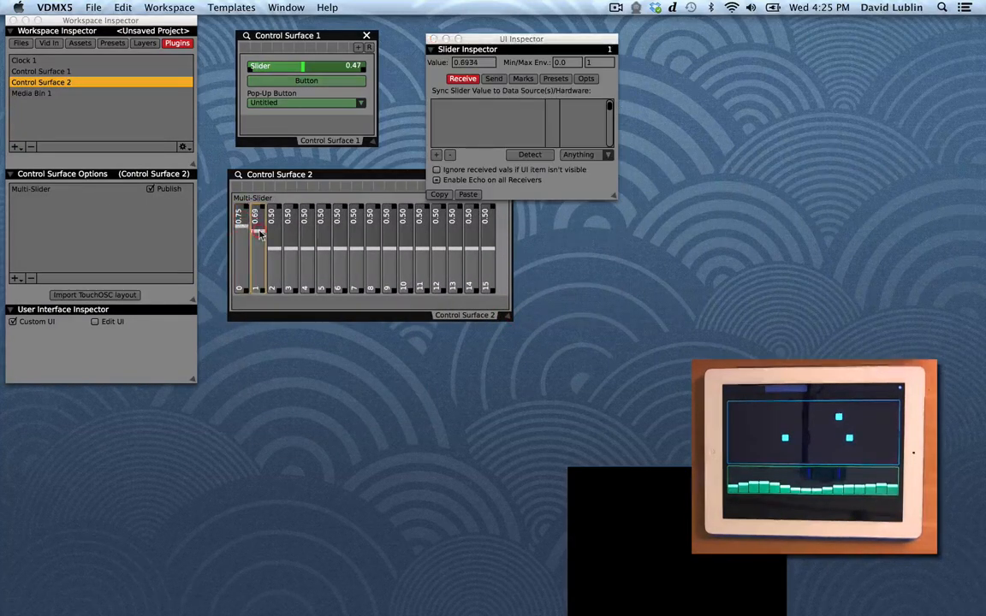
click(304, 231)
click(338, 238)
click(371, 238)
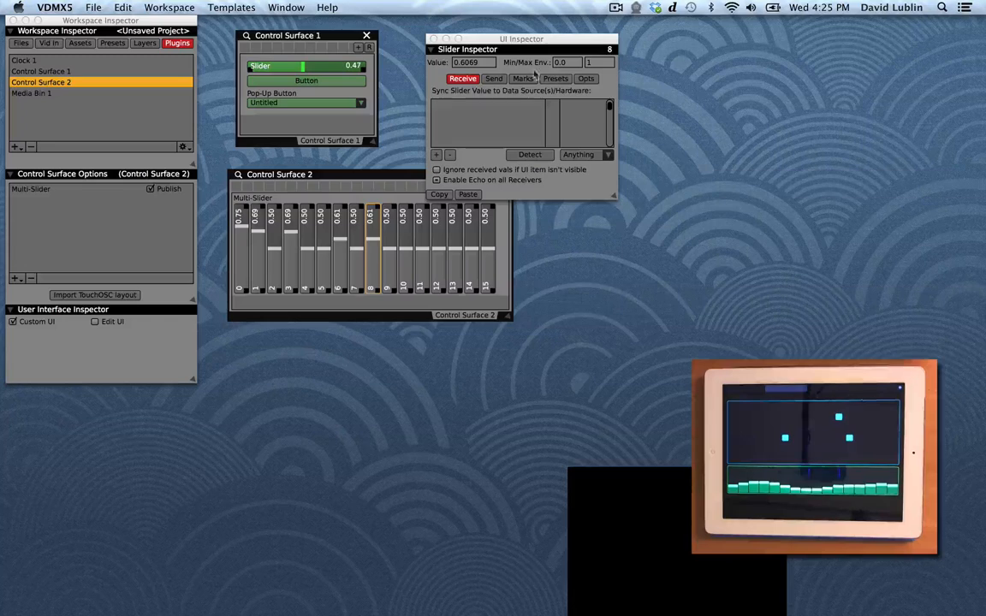
Step: Open the multi-slider's inspector and detect the tablet's /OSC/2/multifader addresses as its slider receivers
click(259, 203)
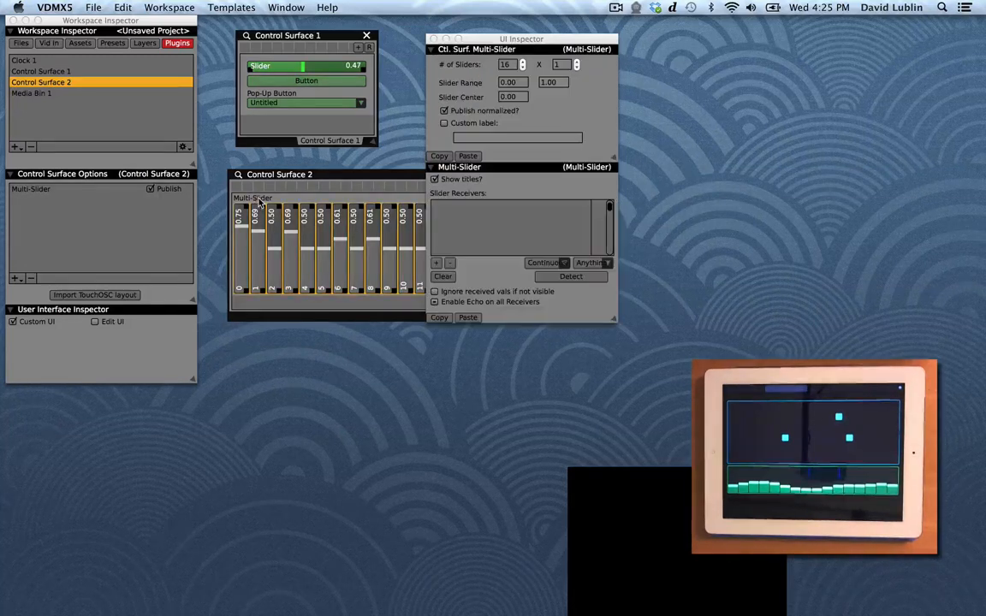
drag(275, 180, 266, 187)
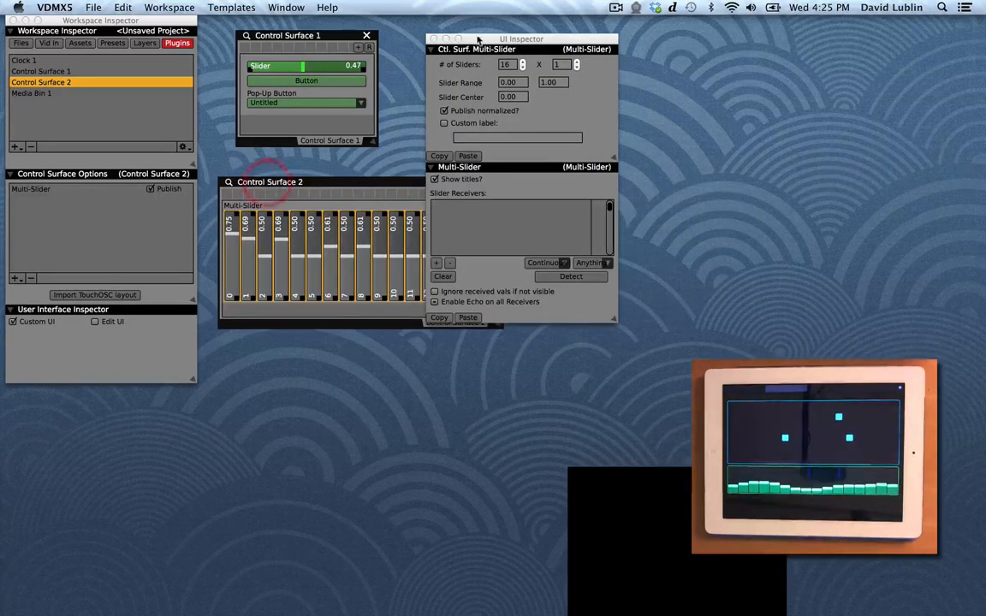
drag(482, 38, 544, 6)
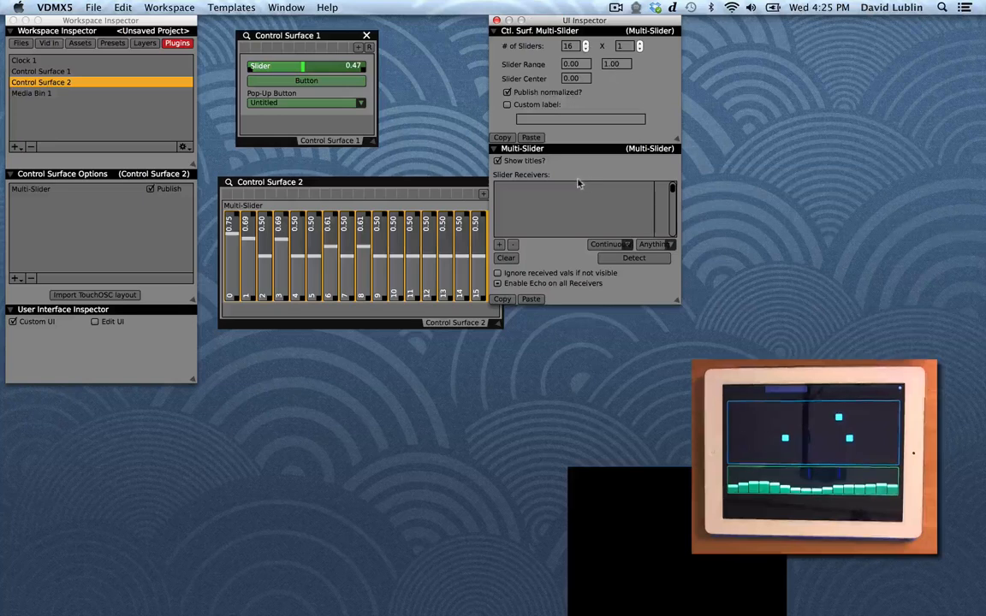
click(616, 261)
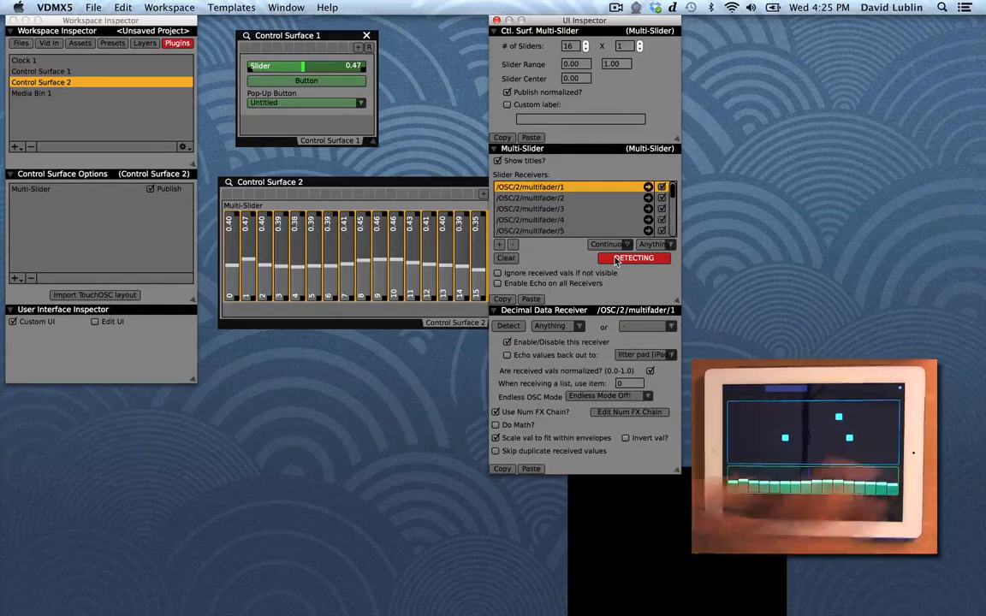
click(616, 261)
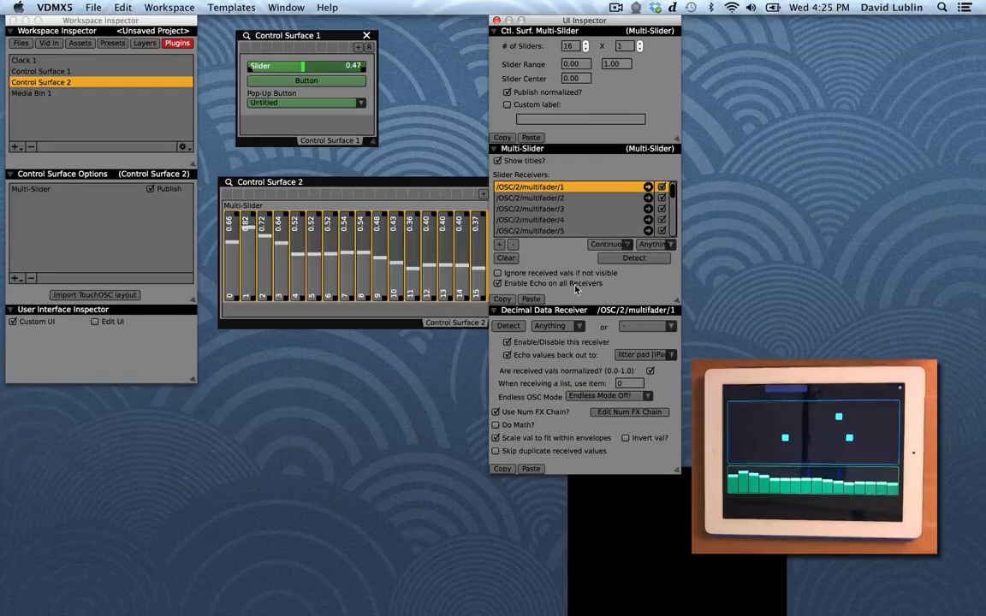
Step: Drag faders 3 and 5 of the multi-slider to test two-way control with the tablet
click(279, 266)
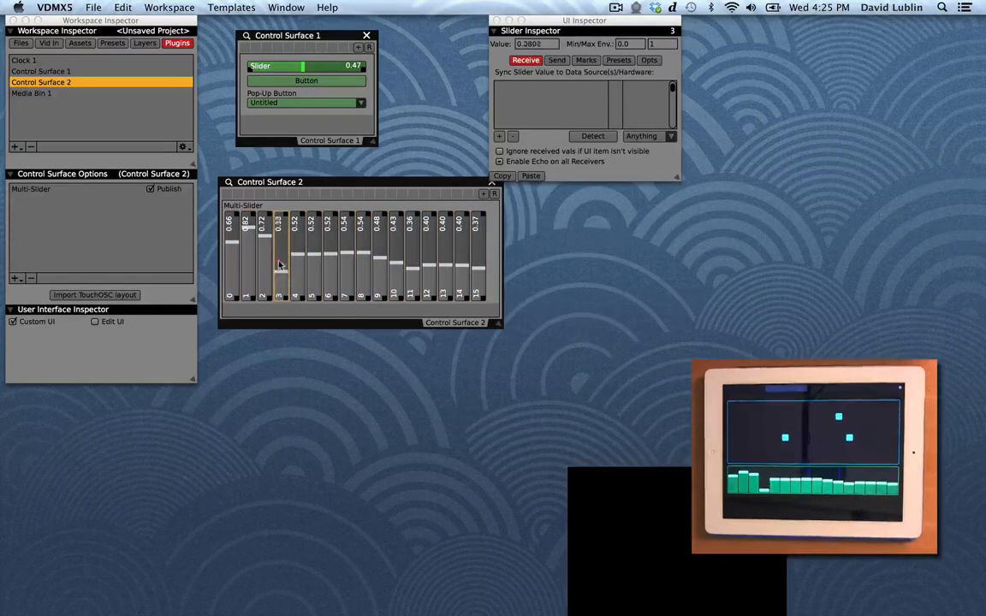
drag(279, 263, 278, 299)
drag(362, 254, 318, 244)
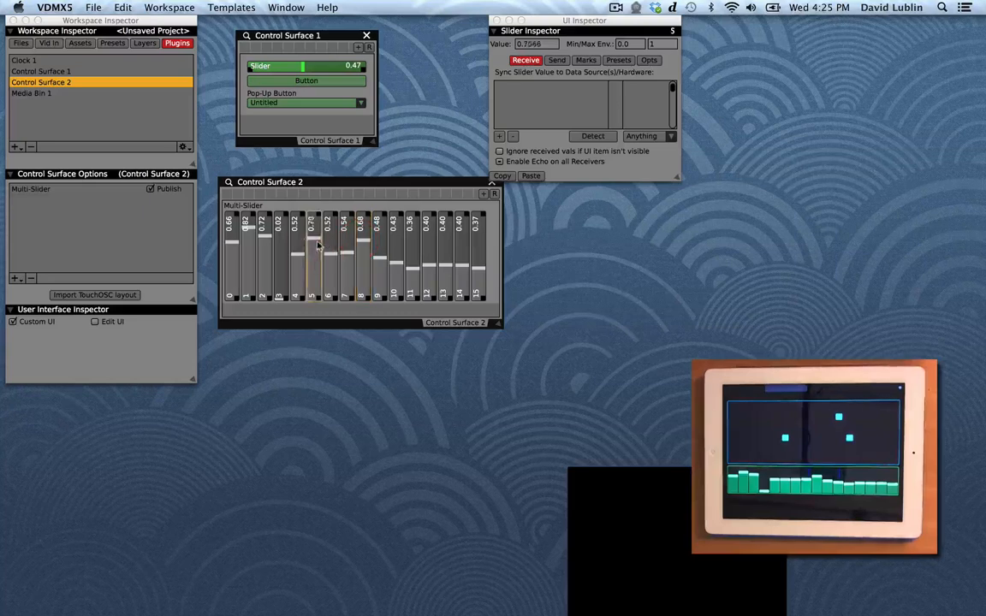
Step: Set fader 5's data source to Clock 1's MeasurePosition
right_click(315, 245)
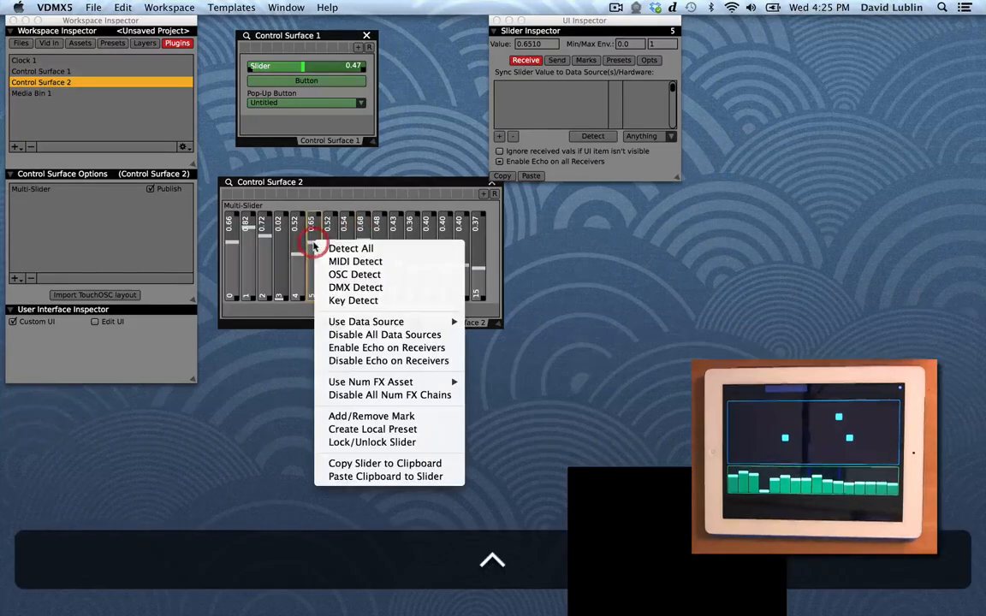
mouse_move(389, 322)
mouse_move(505, 322)
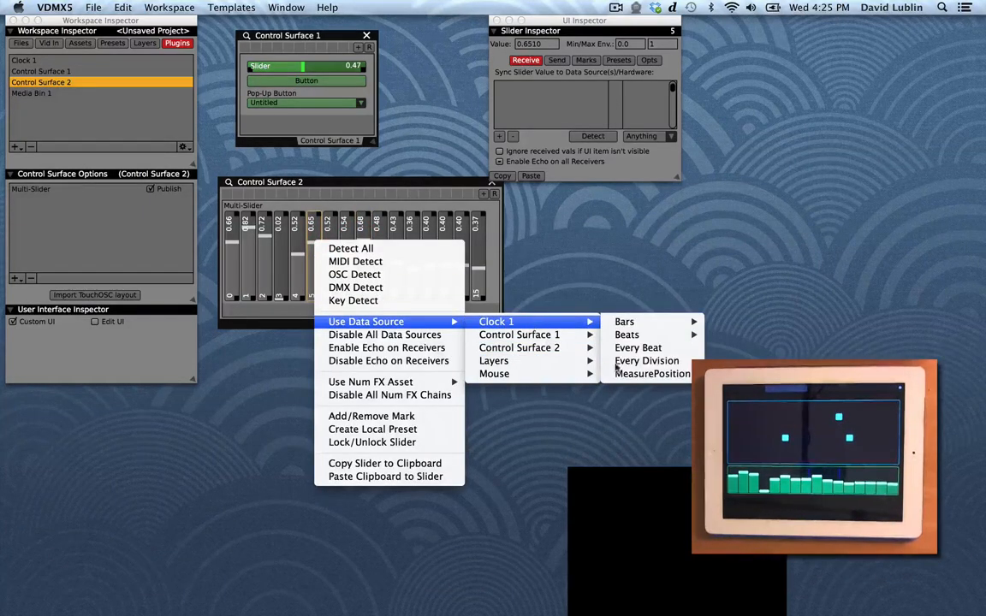
click(619, 374)
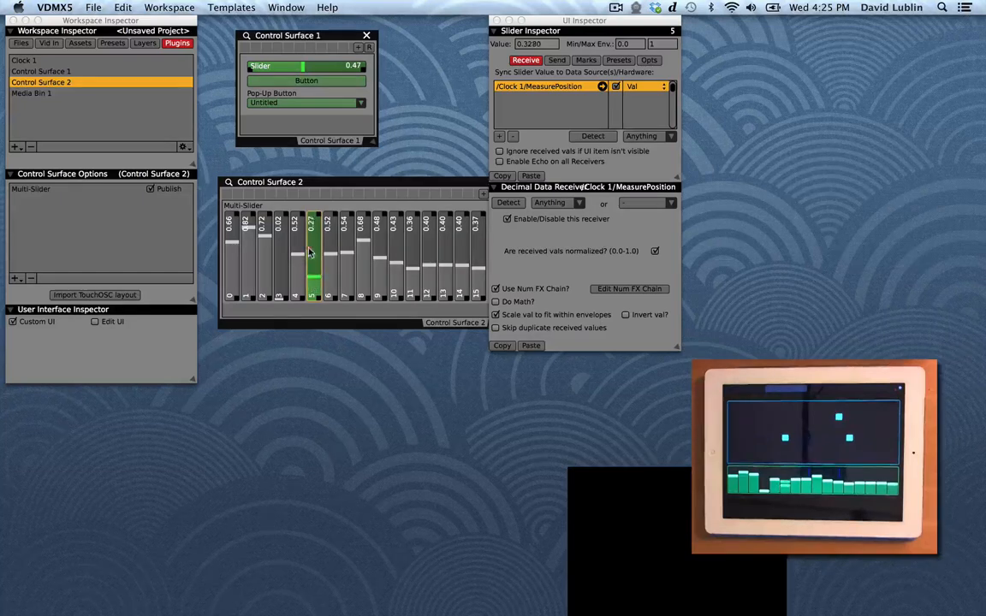
Step: Drag faders 5 and 3 of the multi-slider to check how they respond
click(305, 278)
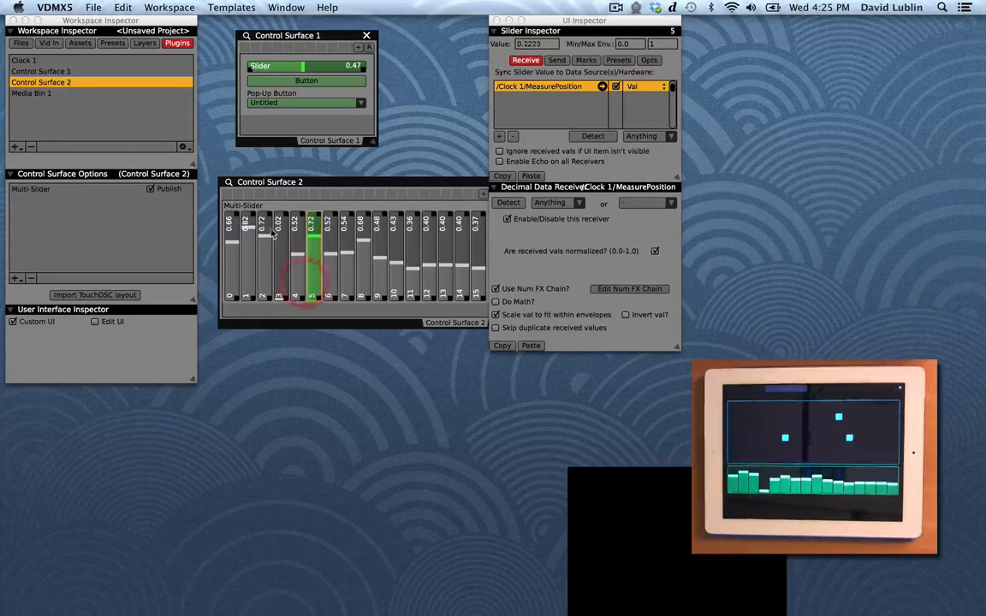
drag(269, 234, 280, 260)
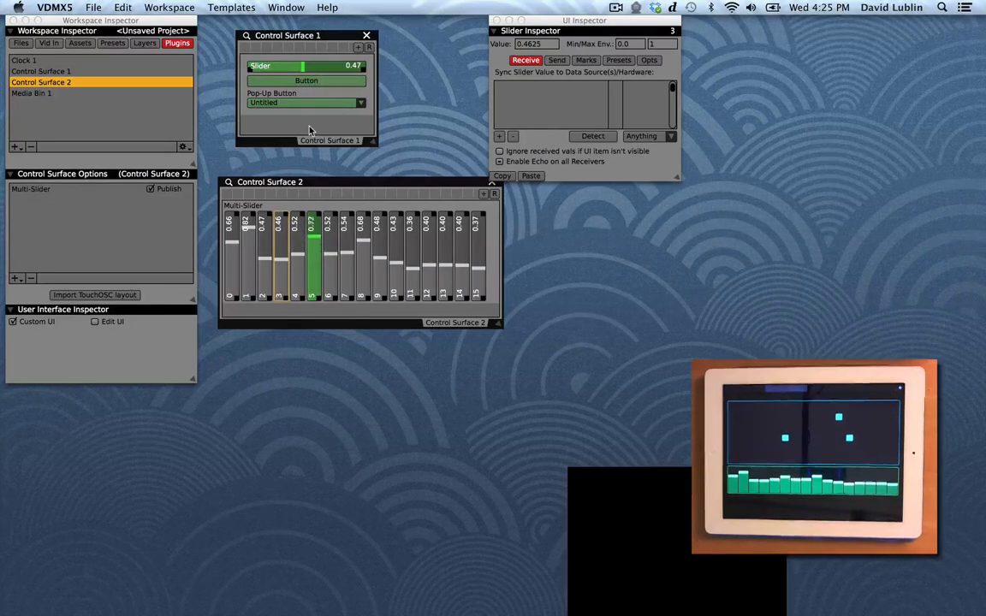
Step: Switch to TouchOSC Editor and browse the pages of the Beatmachine layout
mouse_move(453, 599)
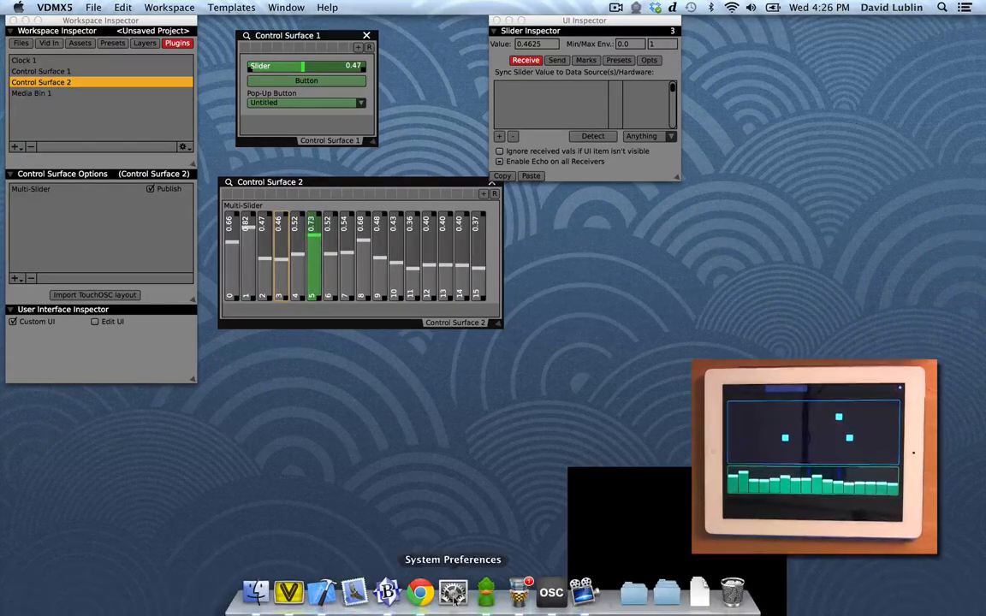
click(583, 593)
click(553, 592)
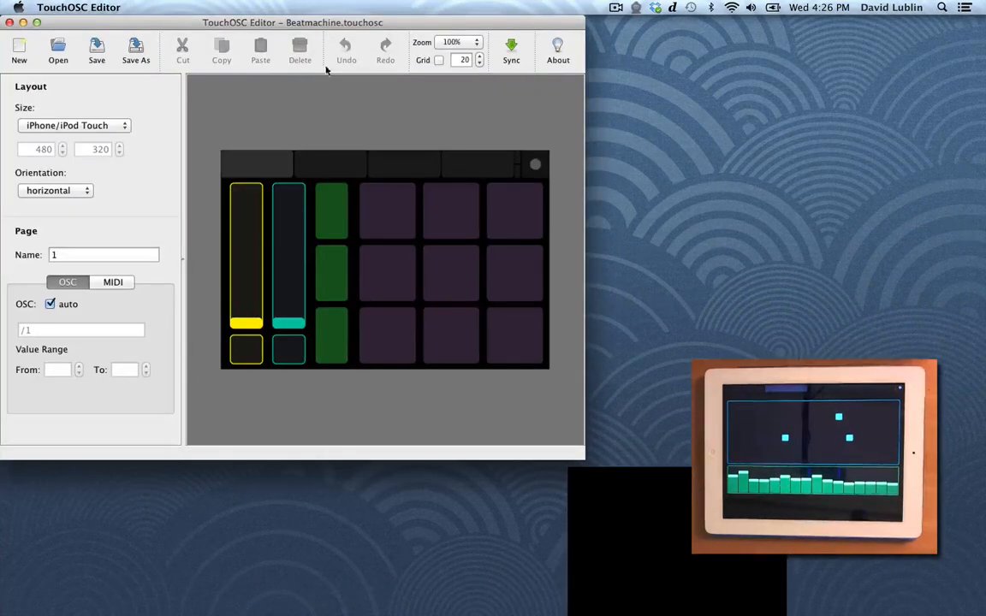
click(329, 166)
click(402, 166)
click(460, 166)
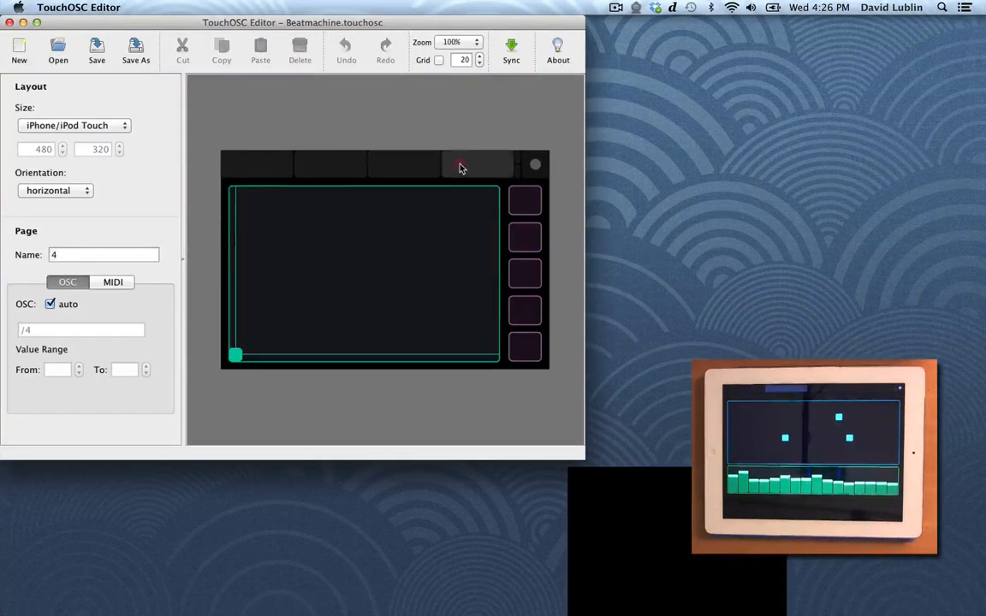
click(403, 168)
click(274, 158)
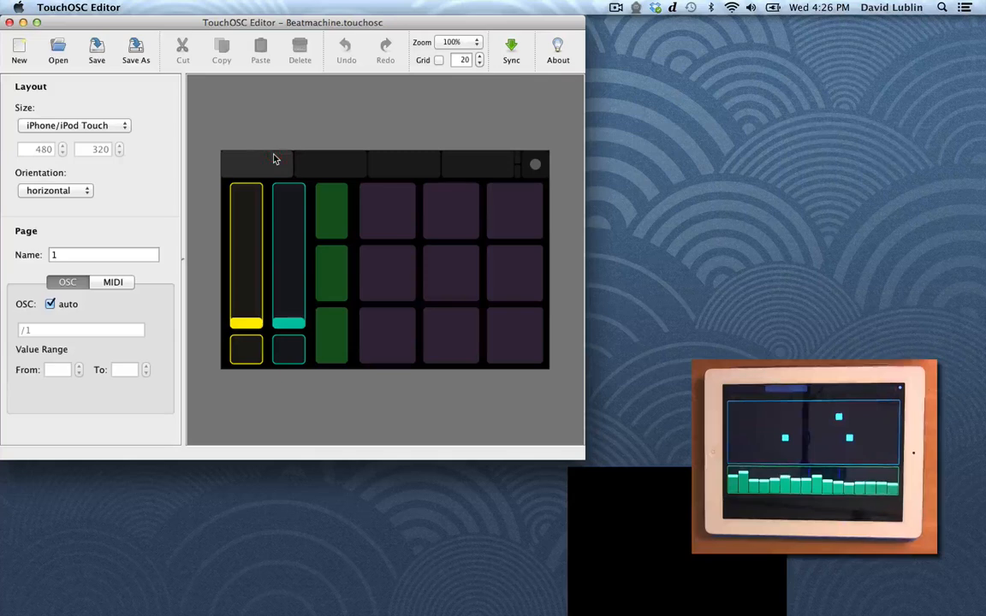
Step: Hide TouchOSC Editor and close the multi-slider's inspector in Control Surface 2
key(super+h)
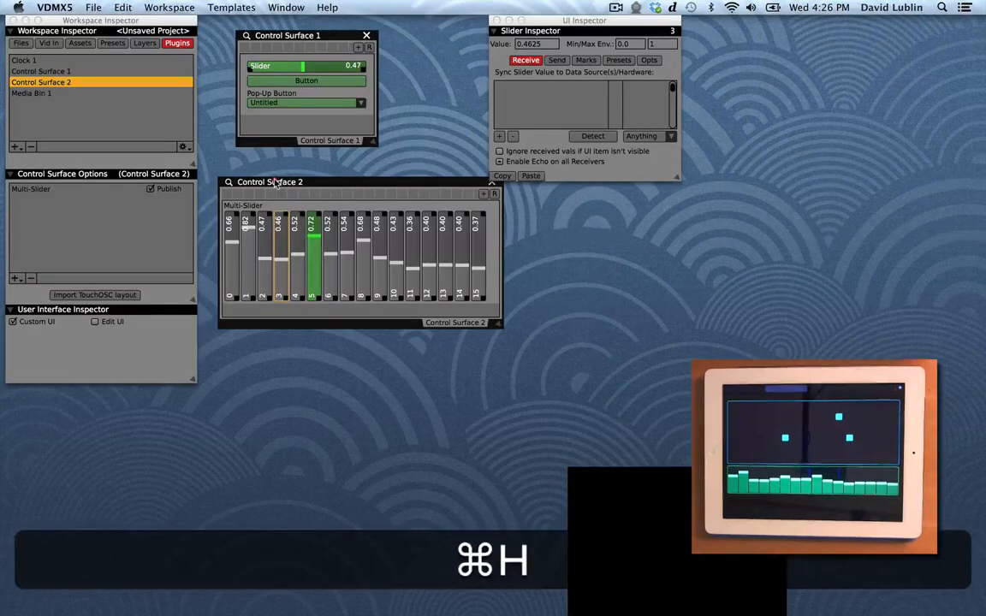
click(274, 182)
click(230, 183)
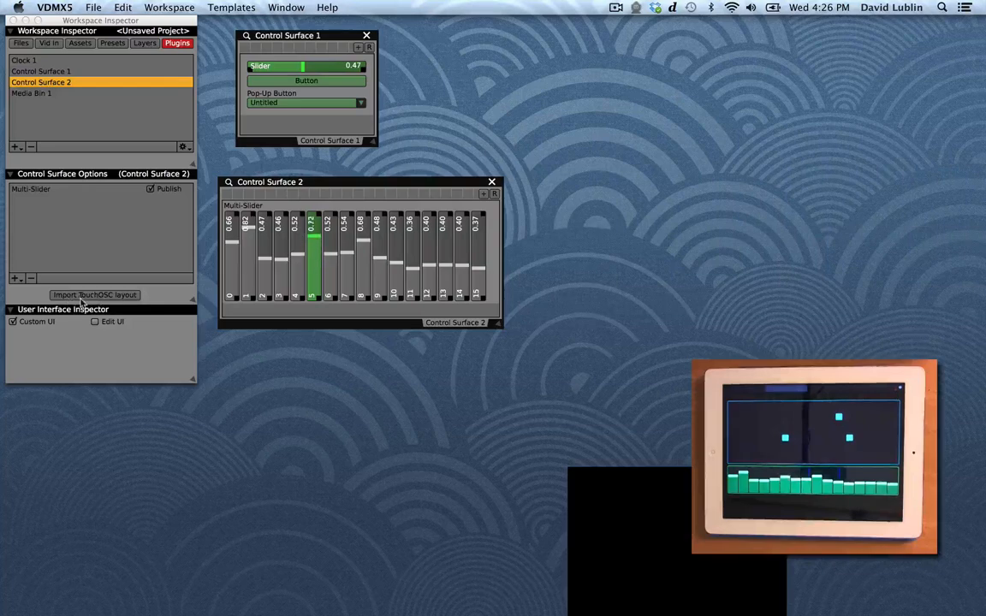
Step: Import page 2 of the Beatmachine.touchosc layout into Control Surface 2, with receivers and echo to the iPad TouchOSC output
click(121, 296)
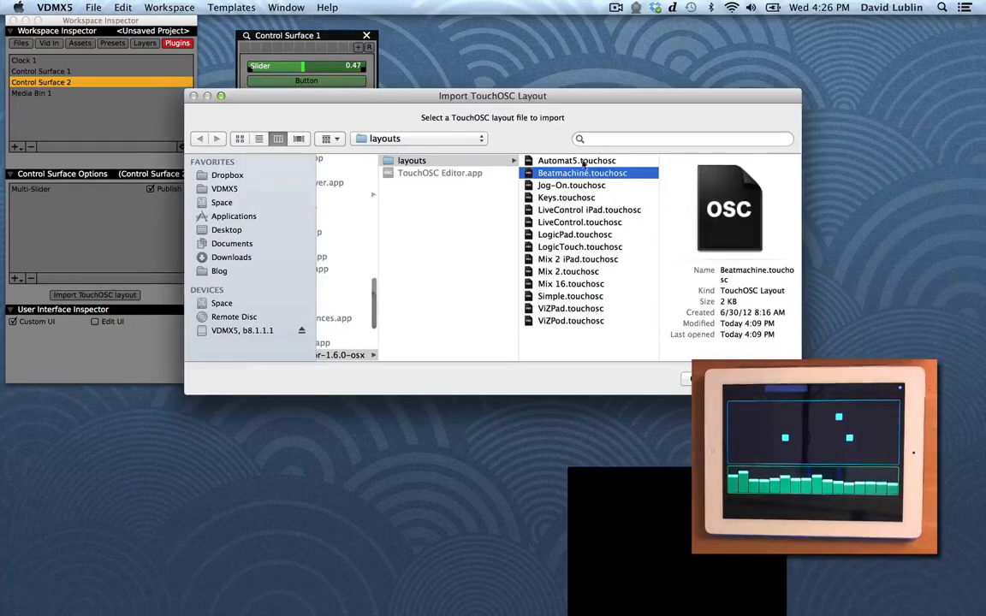
click(762, 380)
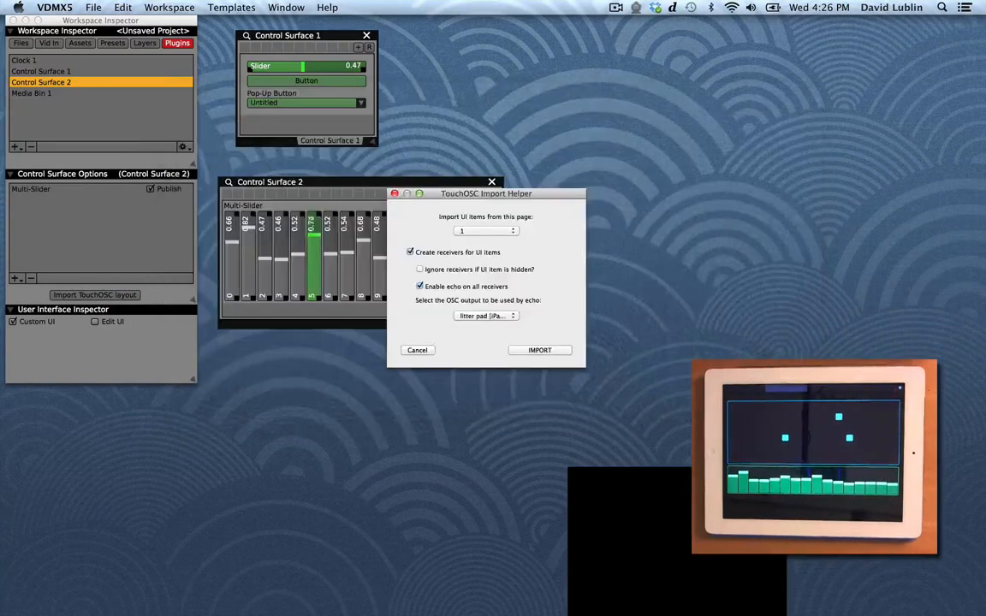
click(492, 231)
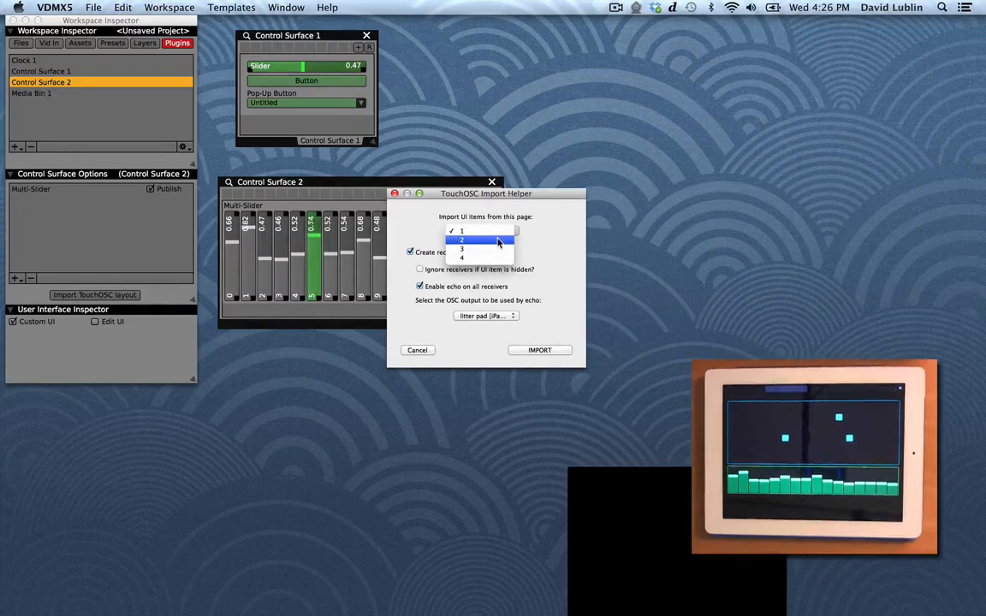
click(509, 241)
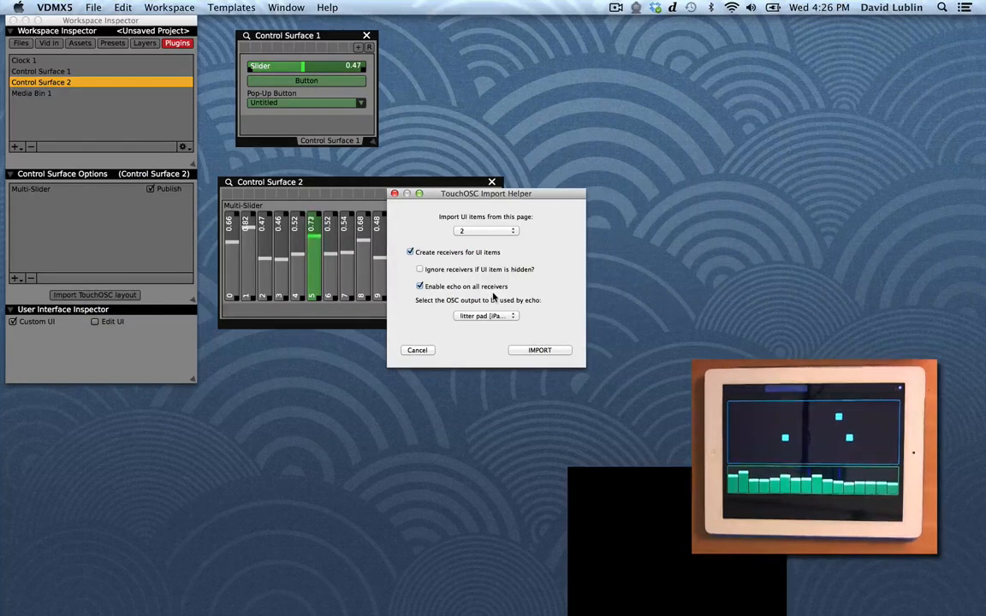
click(467, 316)
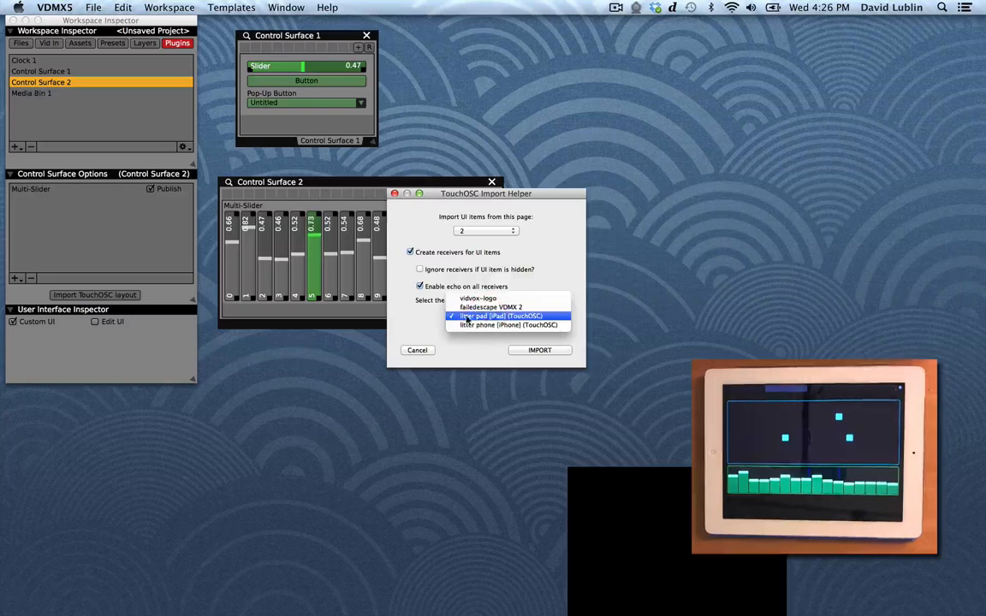
click(476, 316)
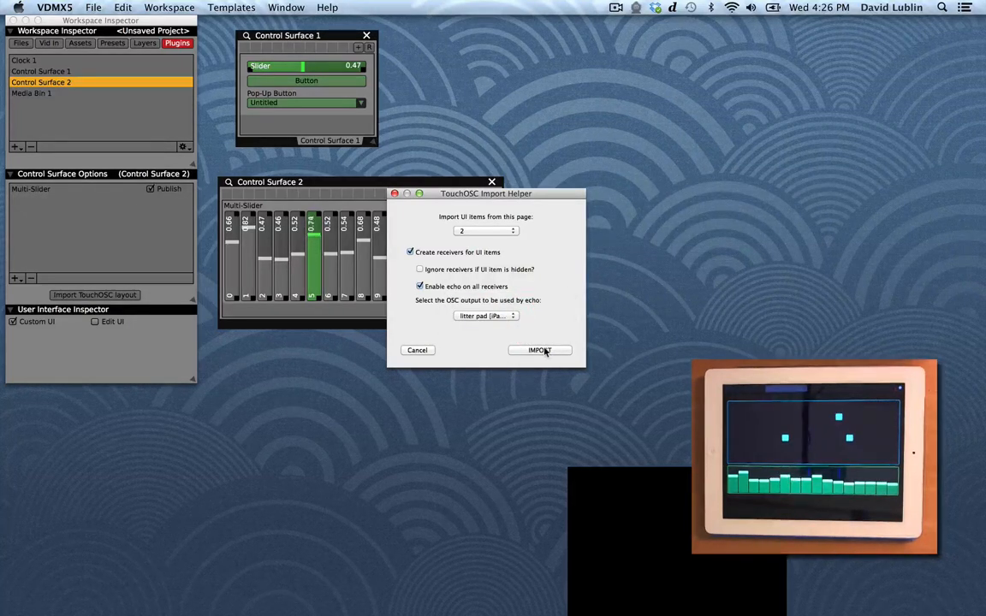
click(541, 350)
Step: Enlarge the Control Surface 2 window and toggle two multitoggle buttons to test them
drag(504, 329, 435, 493)
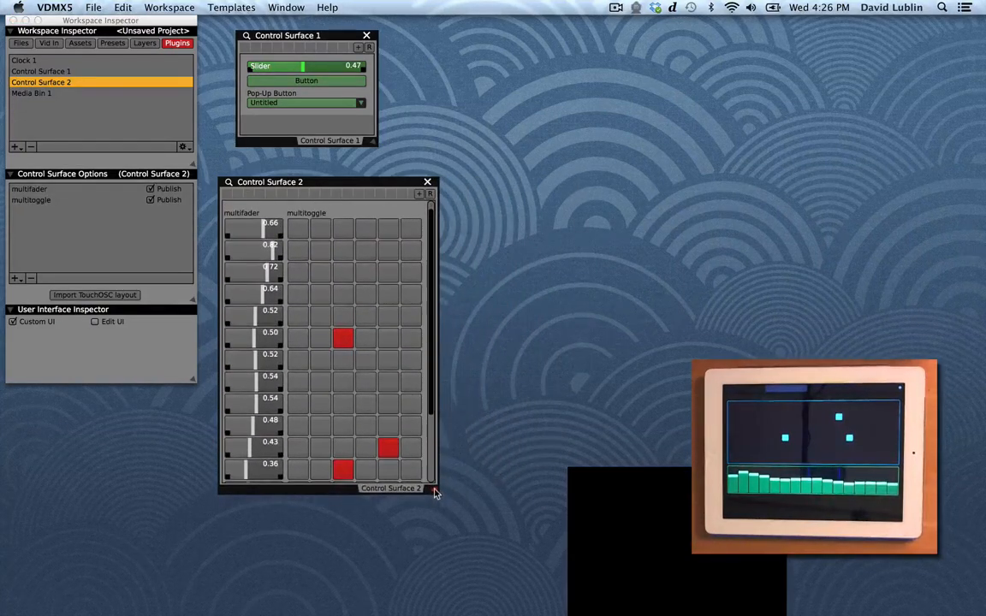
click(387, 250)
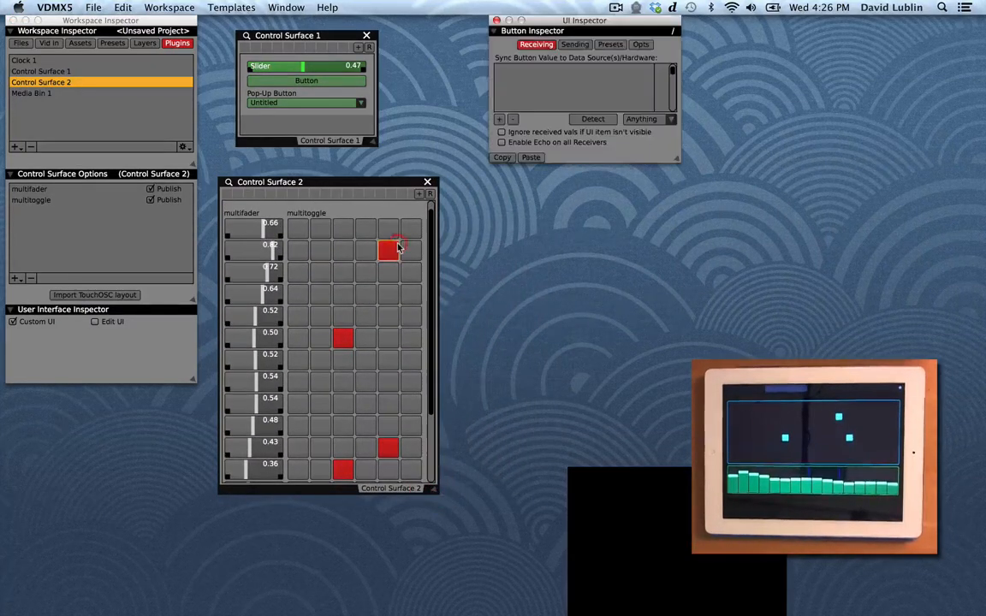
click(322, 250)
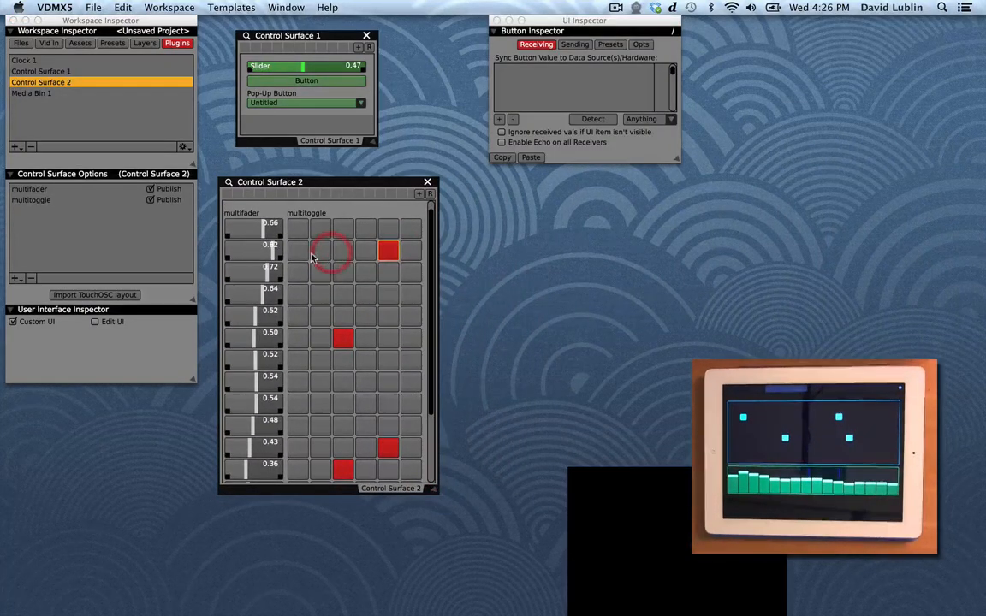
click(229, 182)
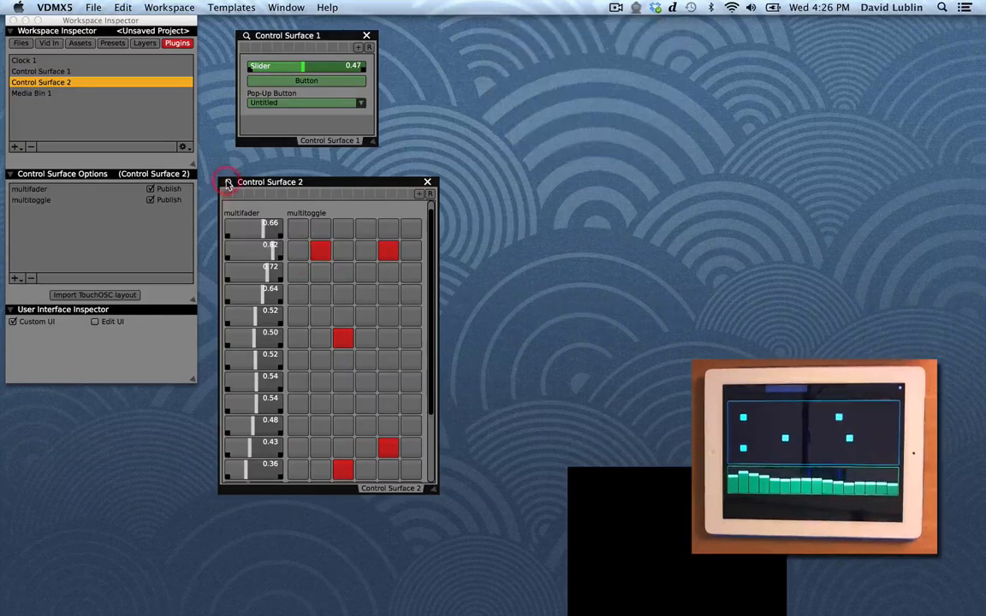
Step: Rotate Control Surface 2's layout in UI edit mode, leave edit mode, and widen its window
click(95, 322)
click(47, 362)
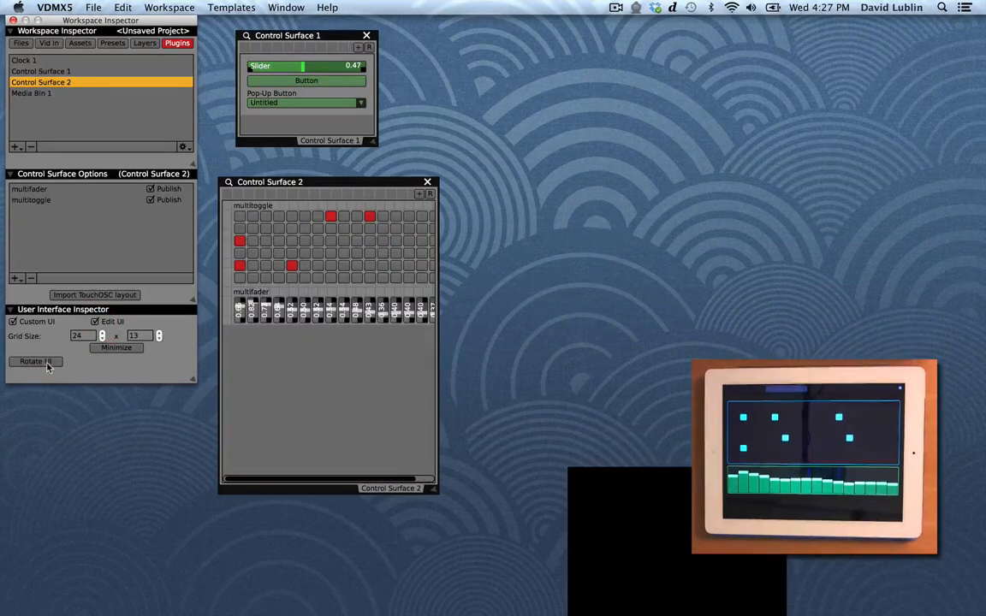
click(95, 322)
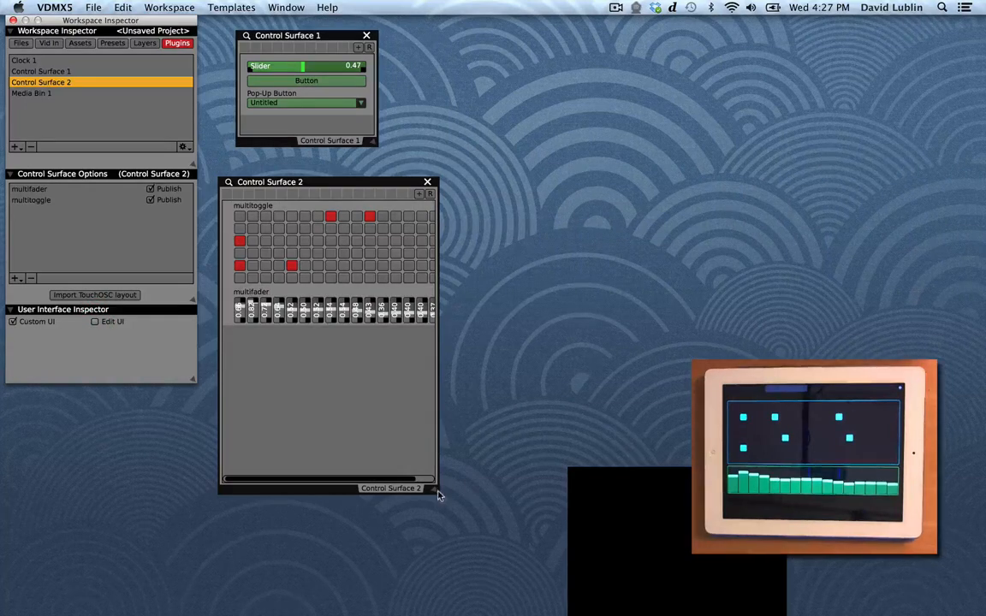
drag(438, 492, 638, 455)
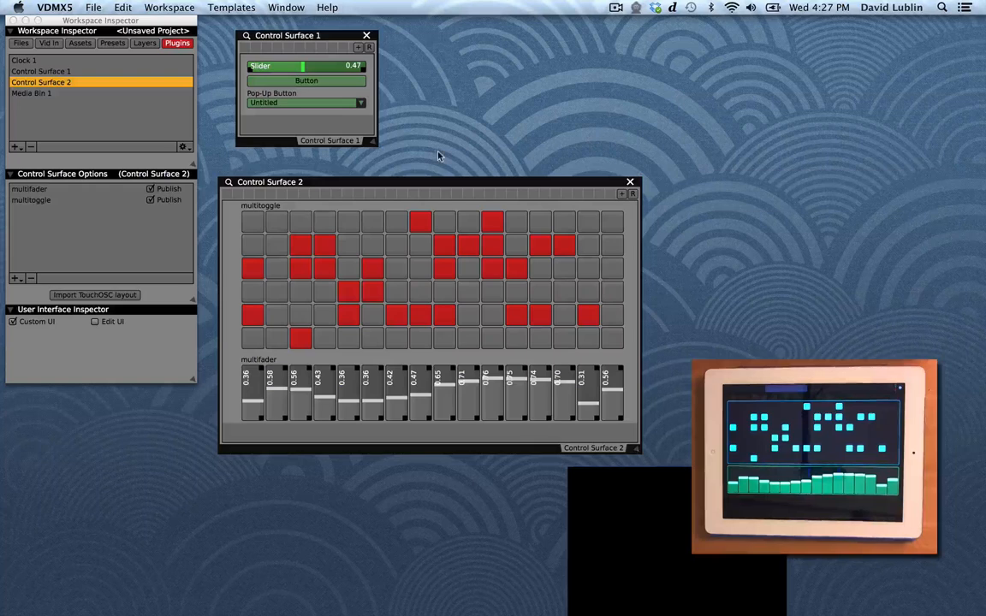
Step: Set Layer 1's source to the CI Sources Constant Color generator
click(145, 43)
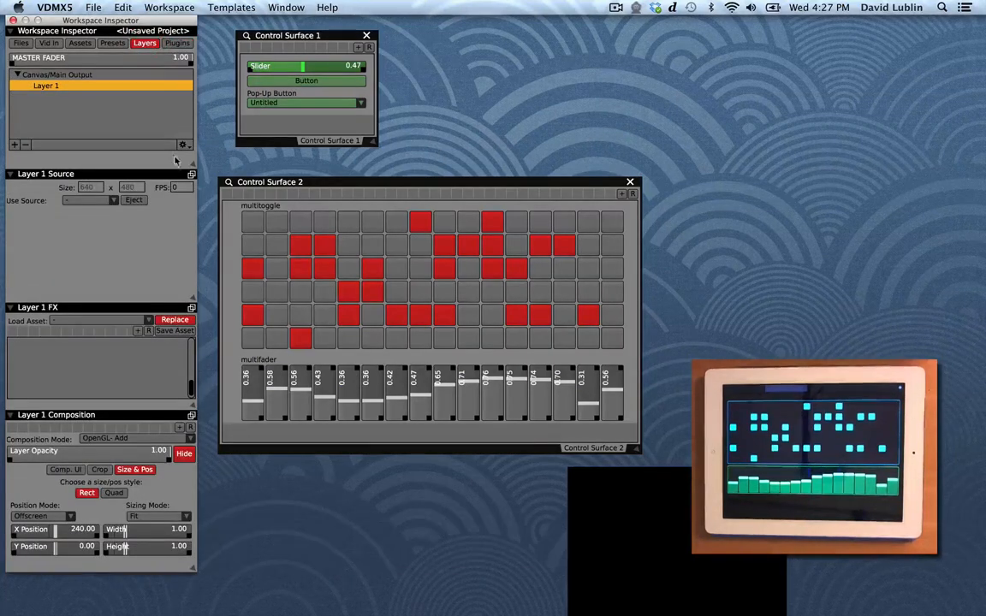
click(190, 176)
drag(341, 203, 456, 20)
click(471, 47)
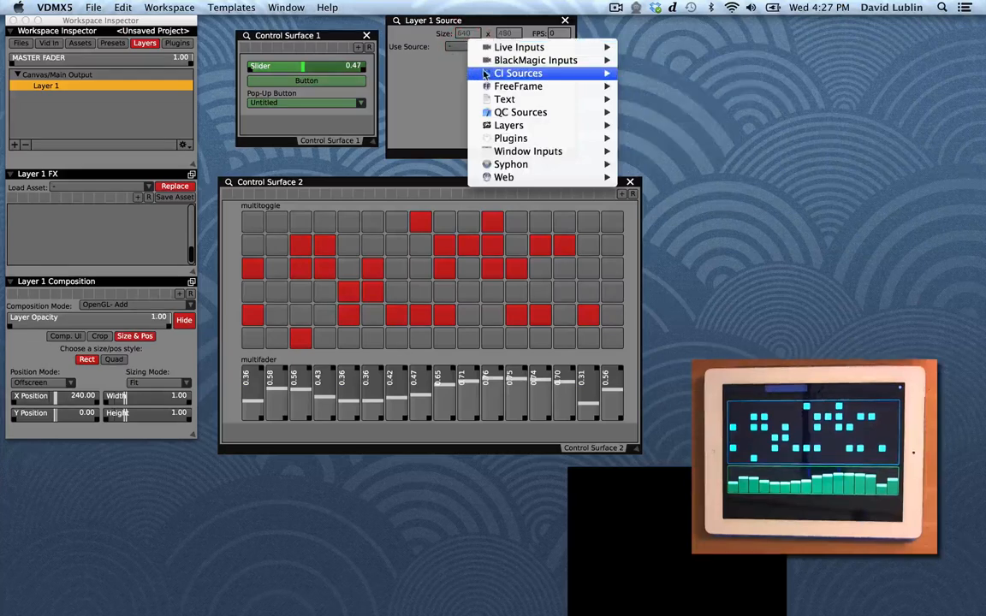
mouse_move(493, 73)
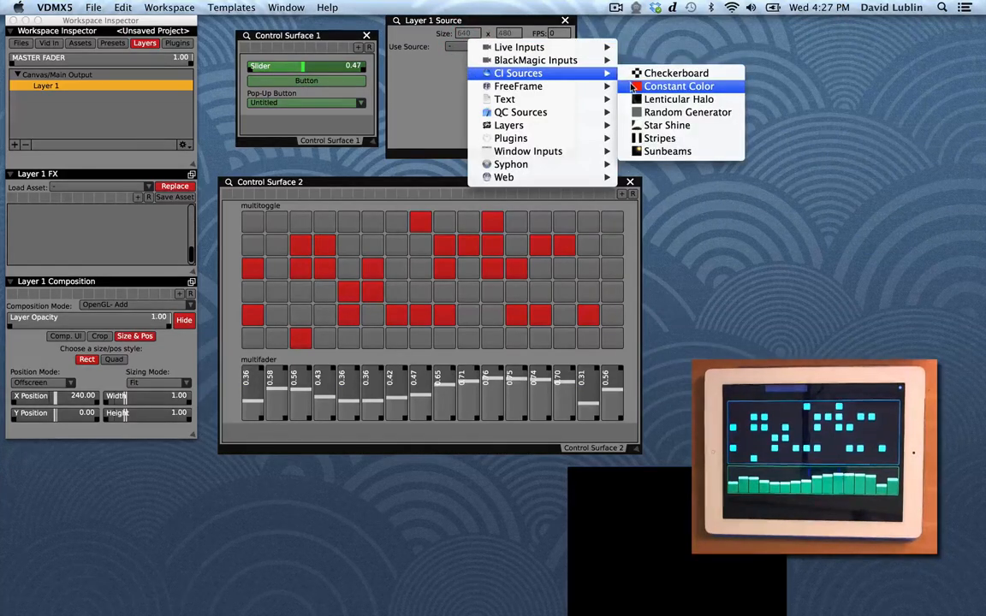
click(633, 87)
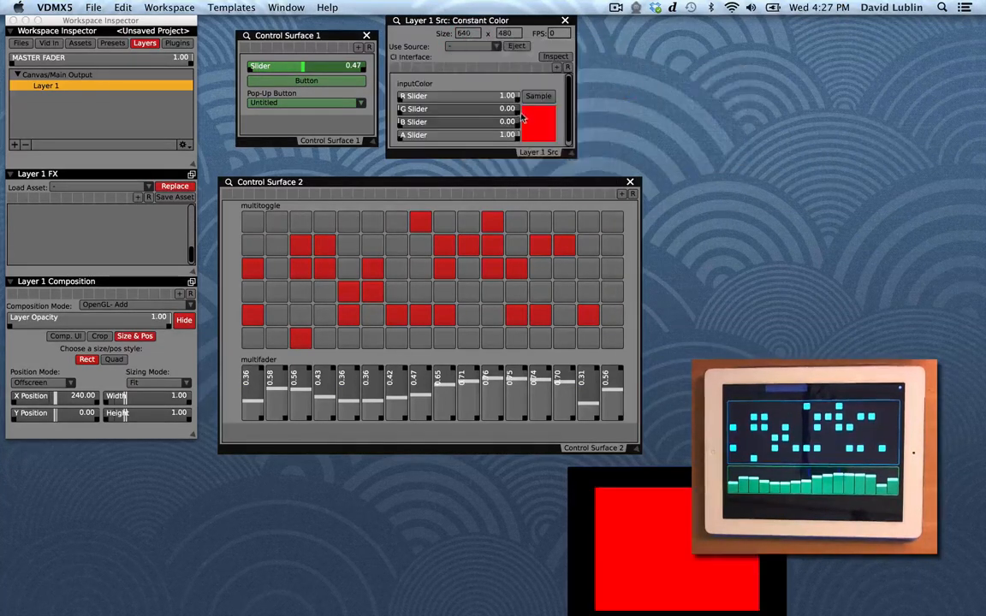
Step: Link multifader faders 0, 1 and 2 to the Constant Color's R, G and B sliders
drag(674, 505, 742, 69)
drag(253, 401, 259, 400)
click(257, 396)
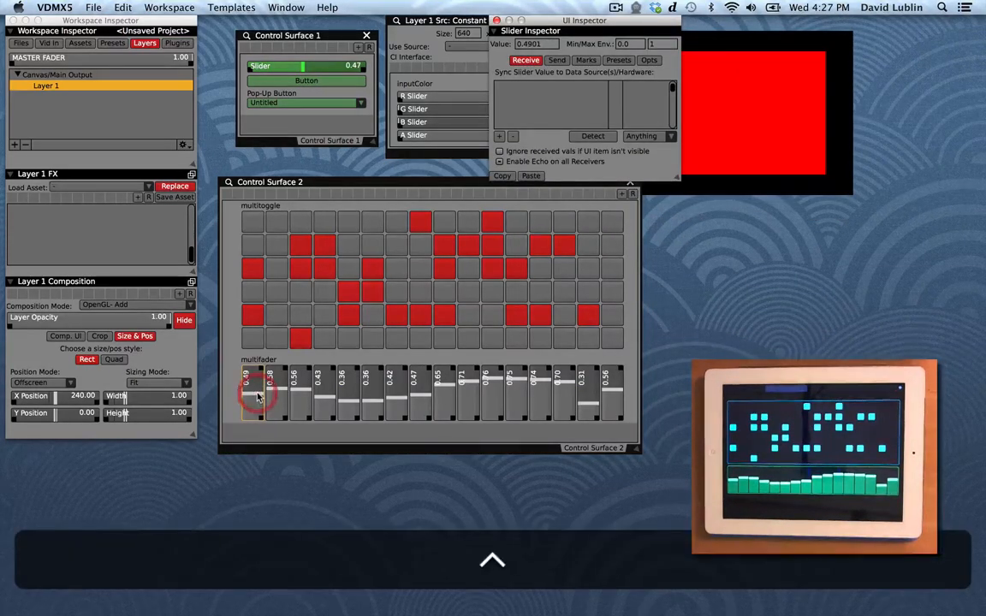
drag(257, 396, 419, 100)
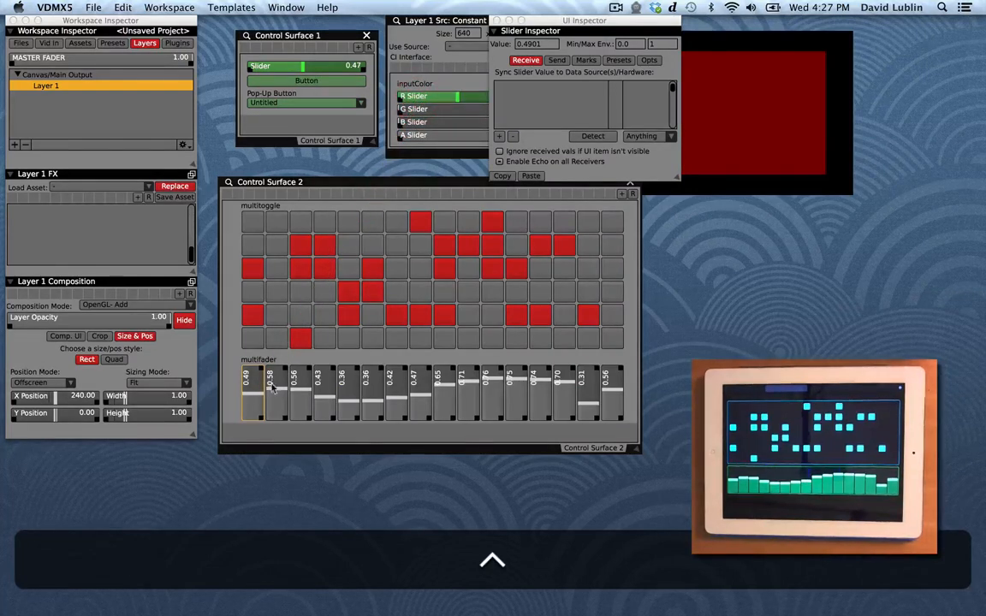
drag(272, 387, 416, 109)
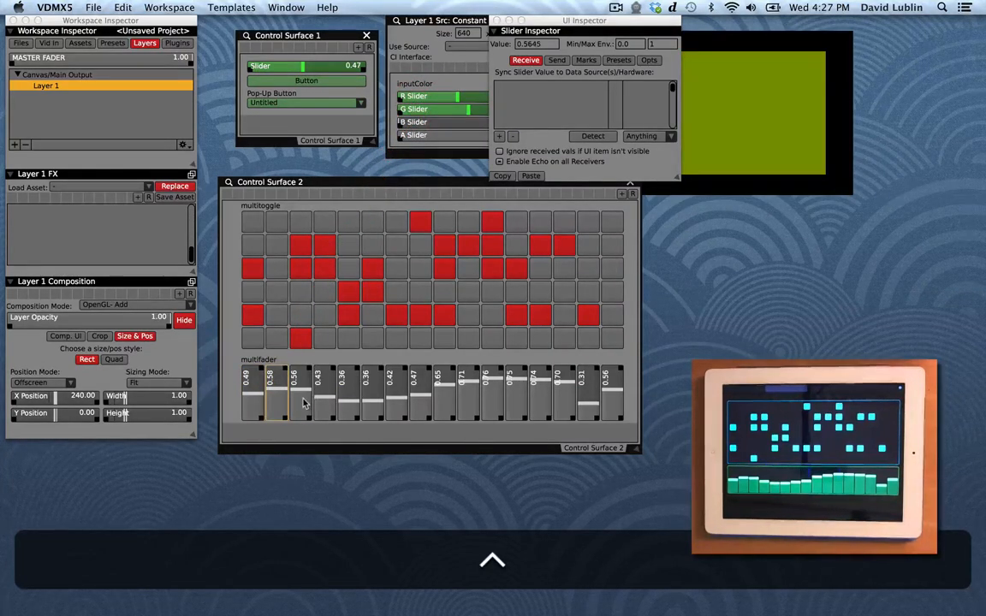
drag(303, 404, 416, 122)
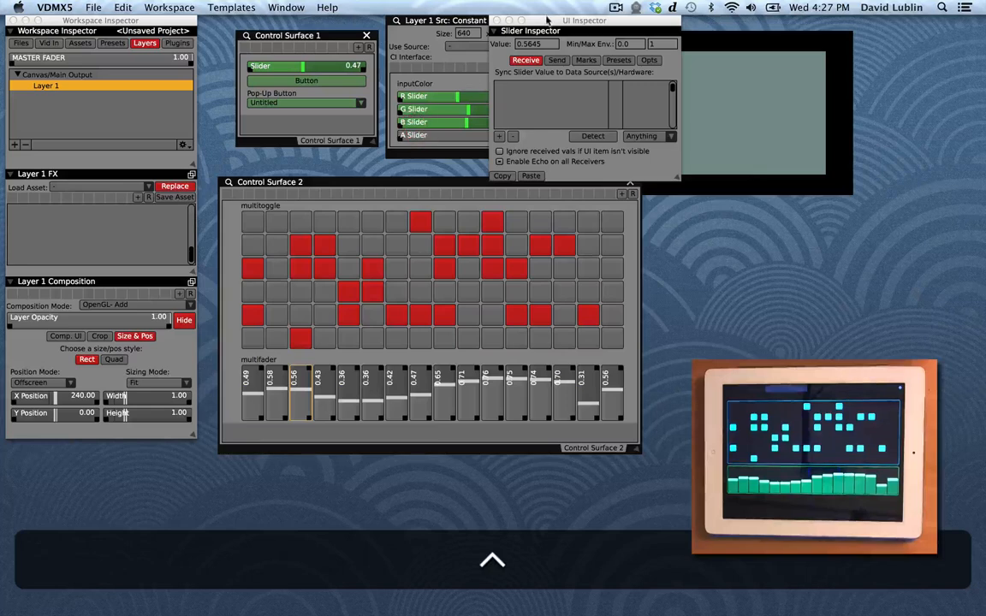
Step: Inspect the R, G and B sliders' data sources and link fader 15 to Layer 1's opacity
drag(546, 19, 712, 248)
click(503, 99)
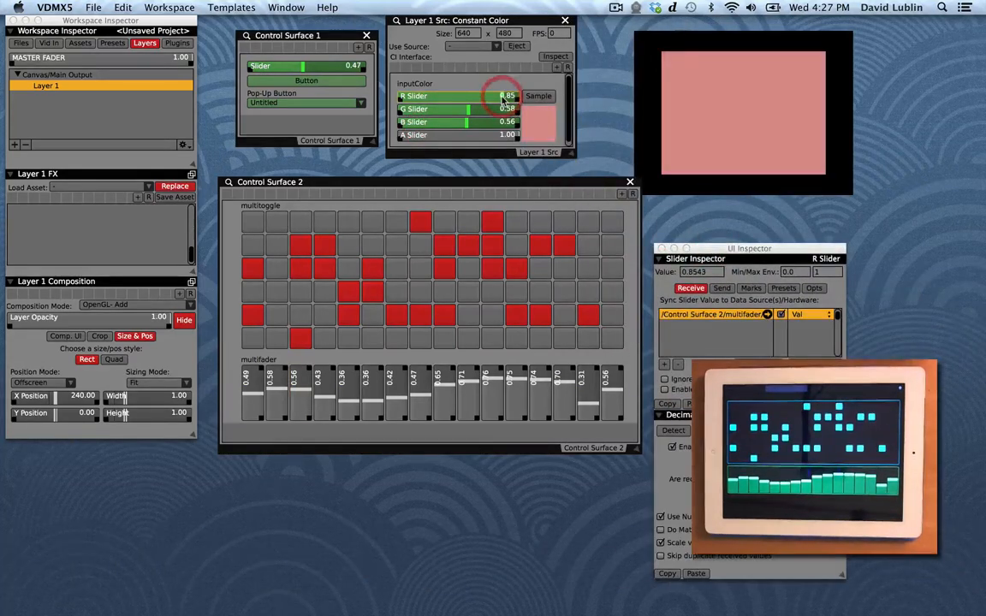
click(495, 109)
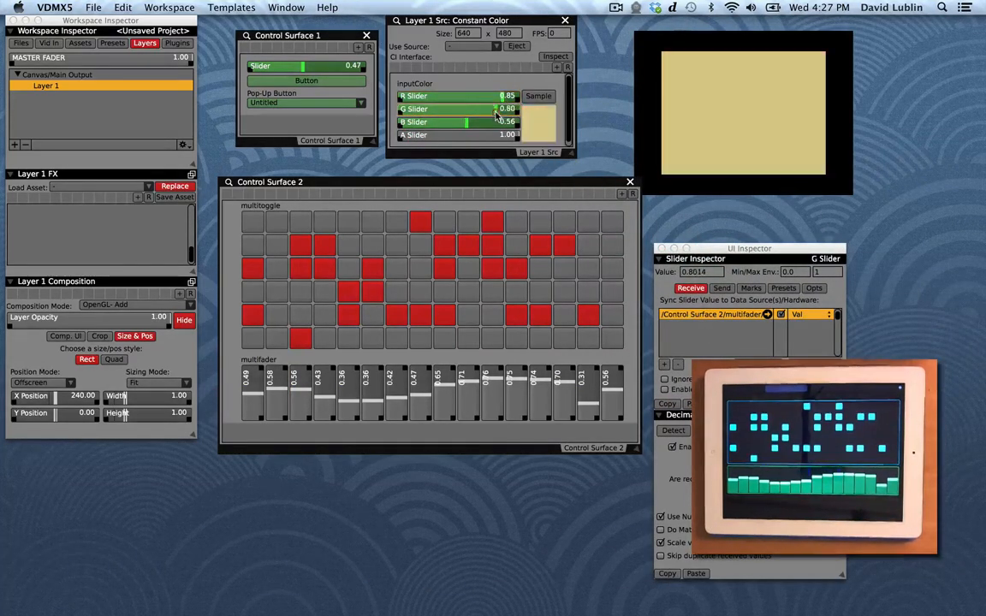
click(462, 123)
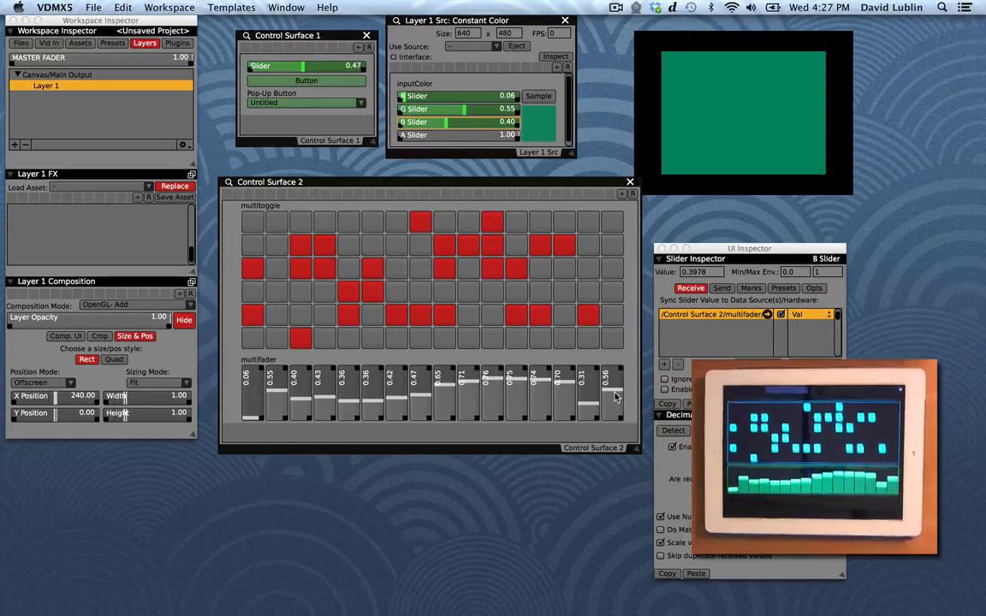
drag(615, 395, 128, 331)
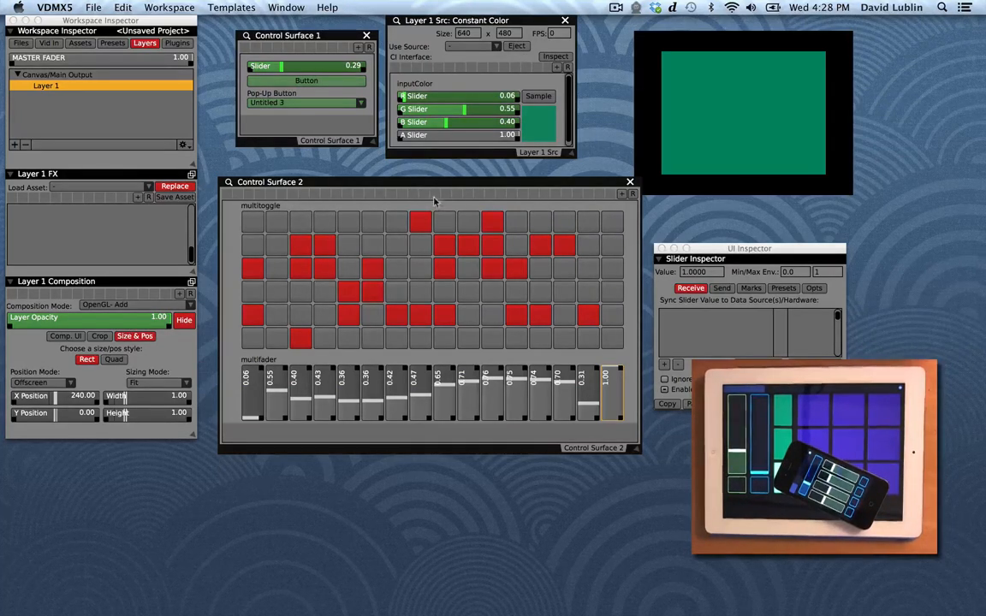
Step: Open the multitoggle's inspector and review its /OSC/2/multitoggle trigger receivers
click(280, 205)
drag(736, 224, 731, 18)
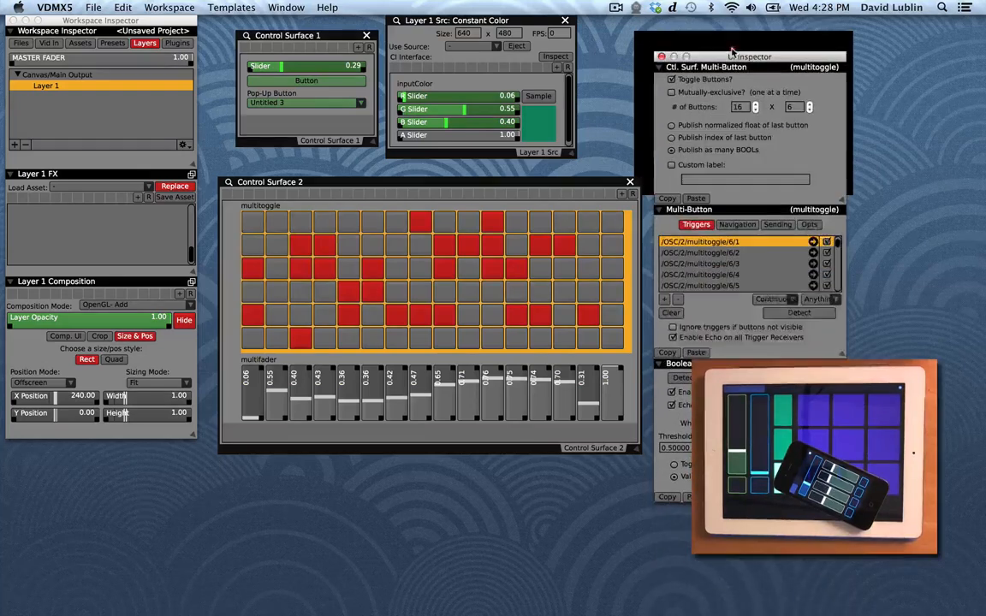
scroll(726, 247, down, 3)
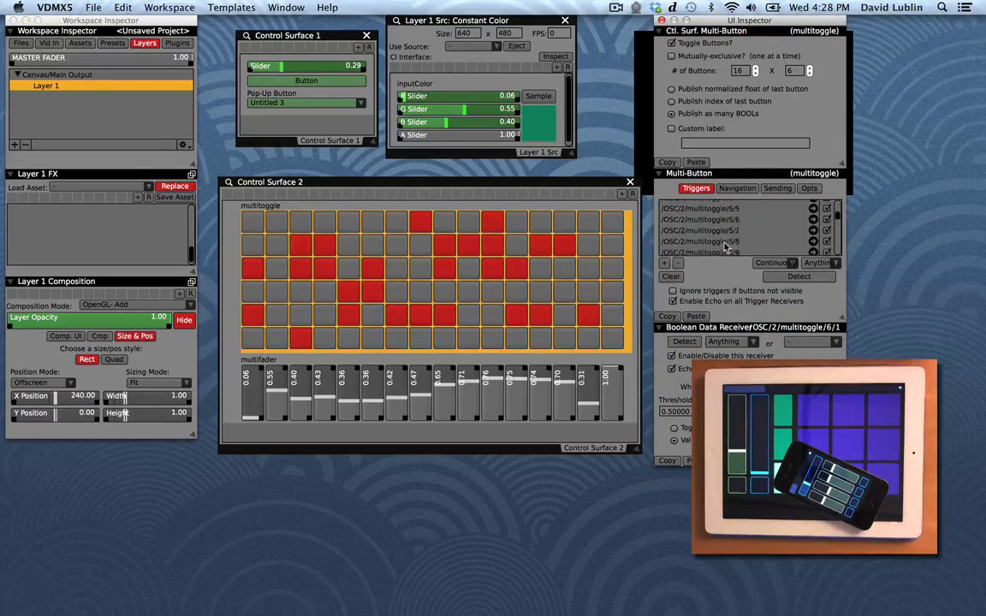
scroll(726, 246, up, 3)
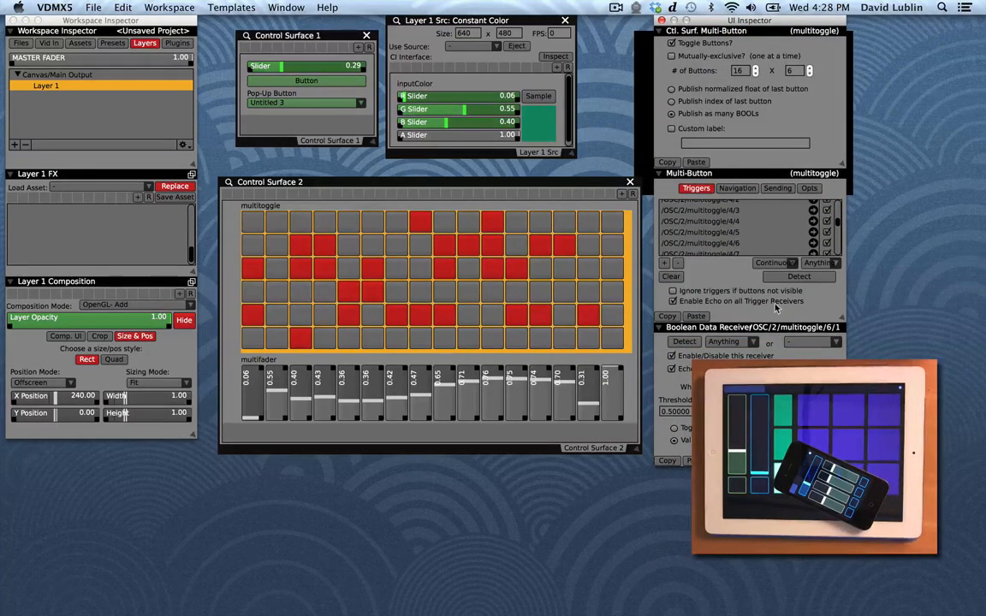